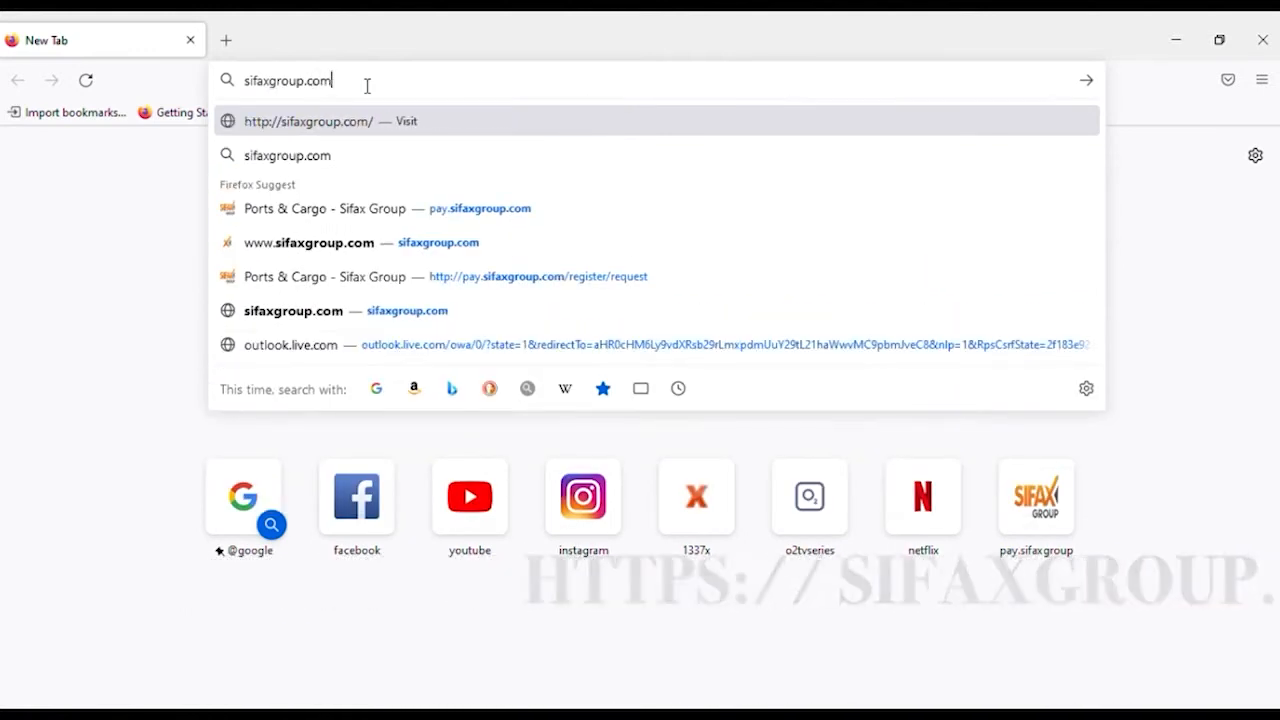
# Step: Load sifaxgroup.com, go to PCHS-E-PAY, and open the portal's Request for Registration page
pyautogui.press('Return')
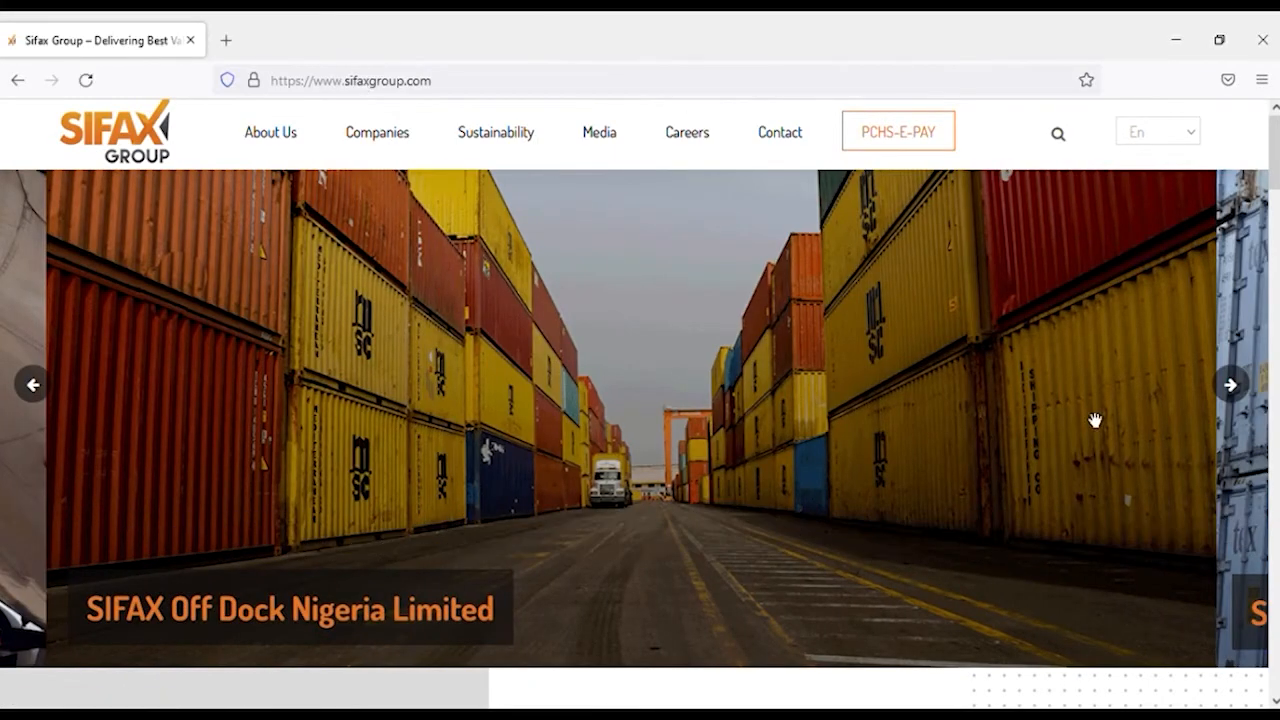
pyautogui.click(905, 138)
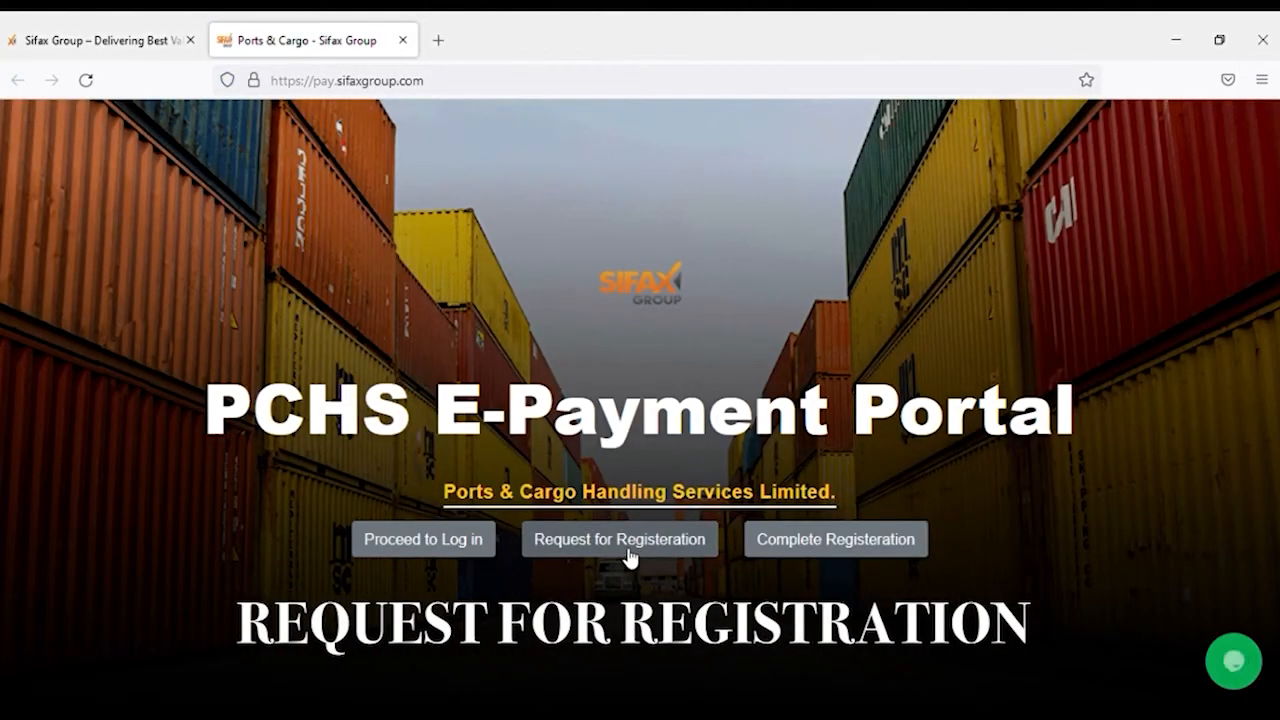
pyautogui.click(627, 549)
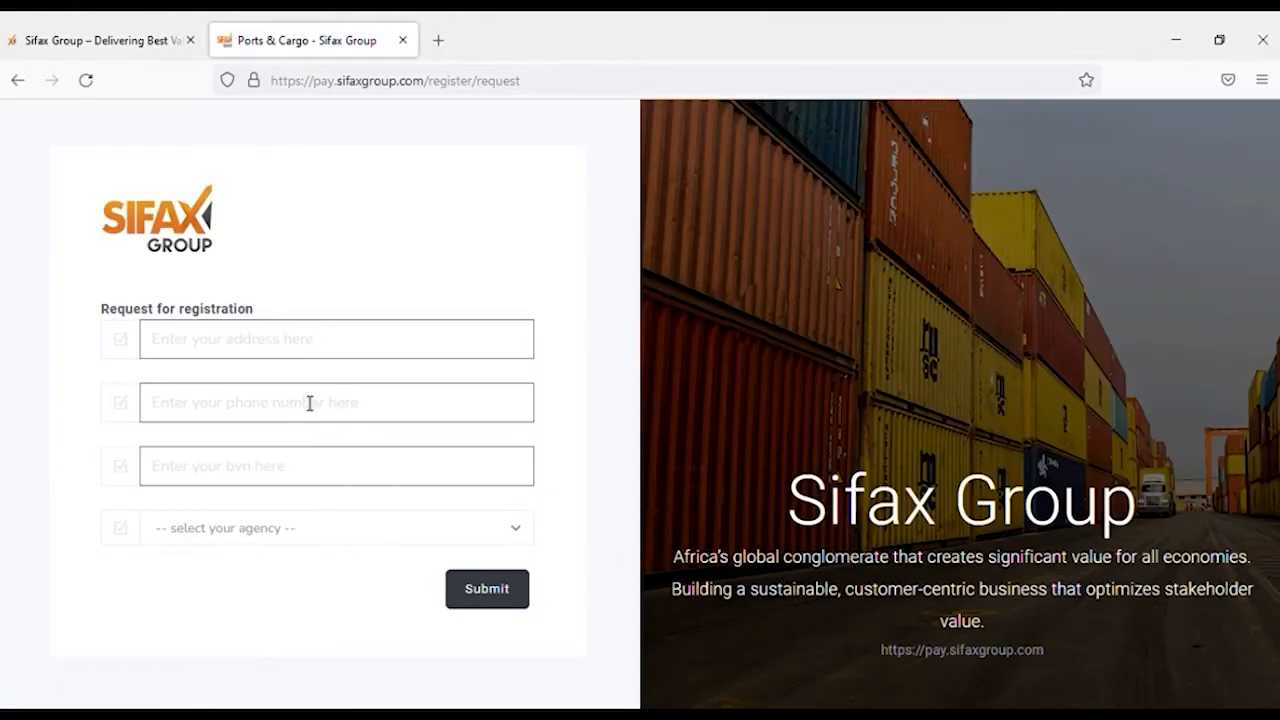
# Step: Enter the email address and phone number, choose agency SIFAX SHIPPING COY LTD, and submit
pyautogui.click(290, 340)
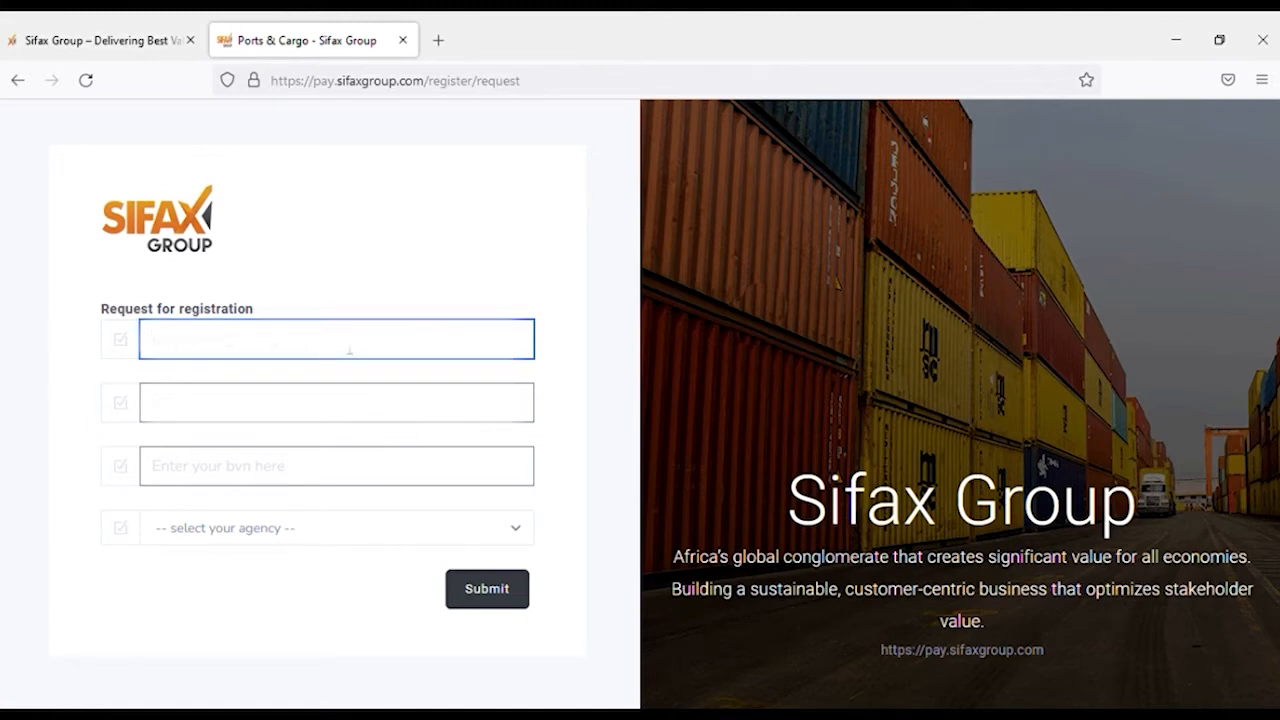
pyautogui.click(290, 414)
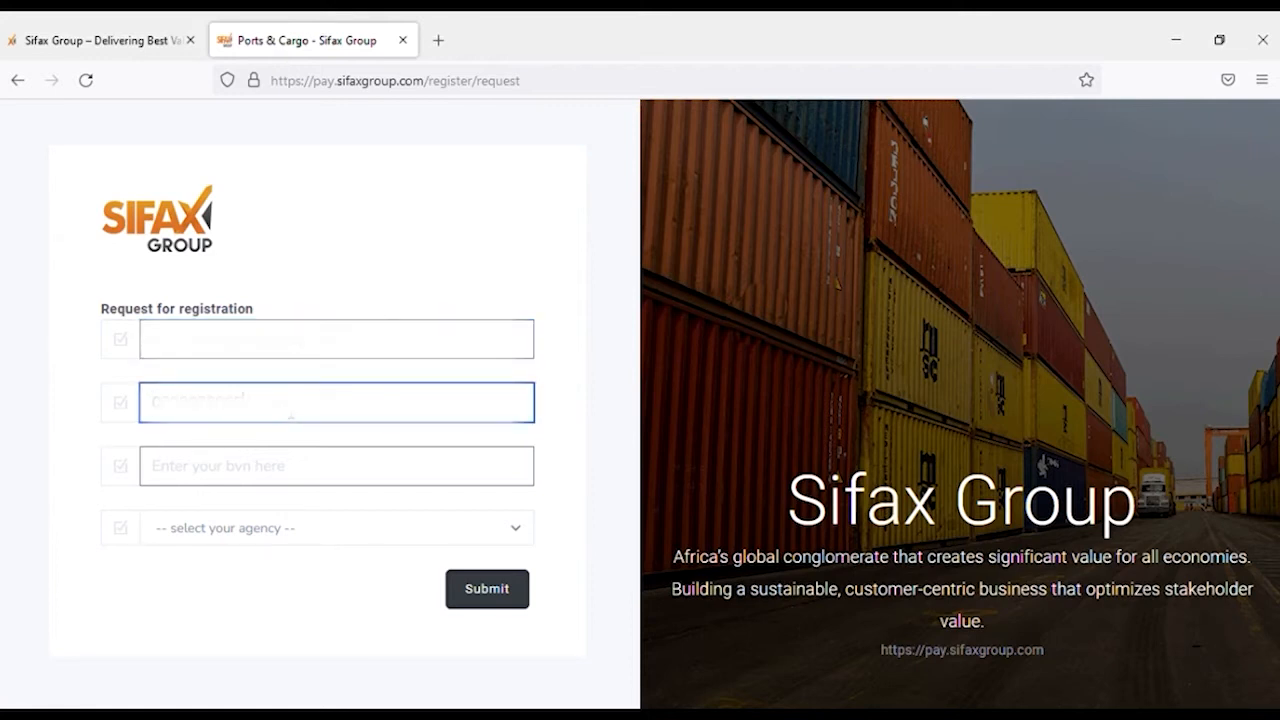
pyautogui.click(514, 536)
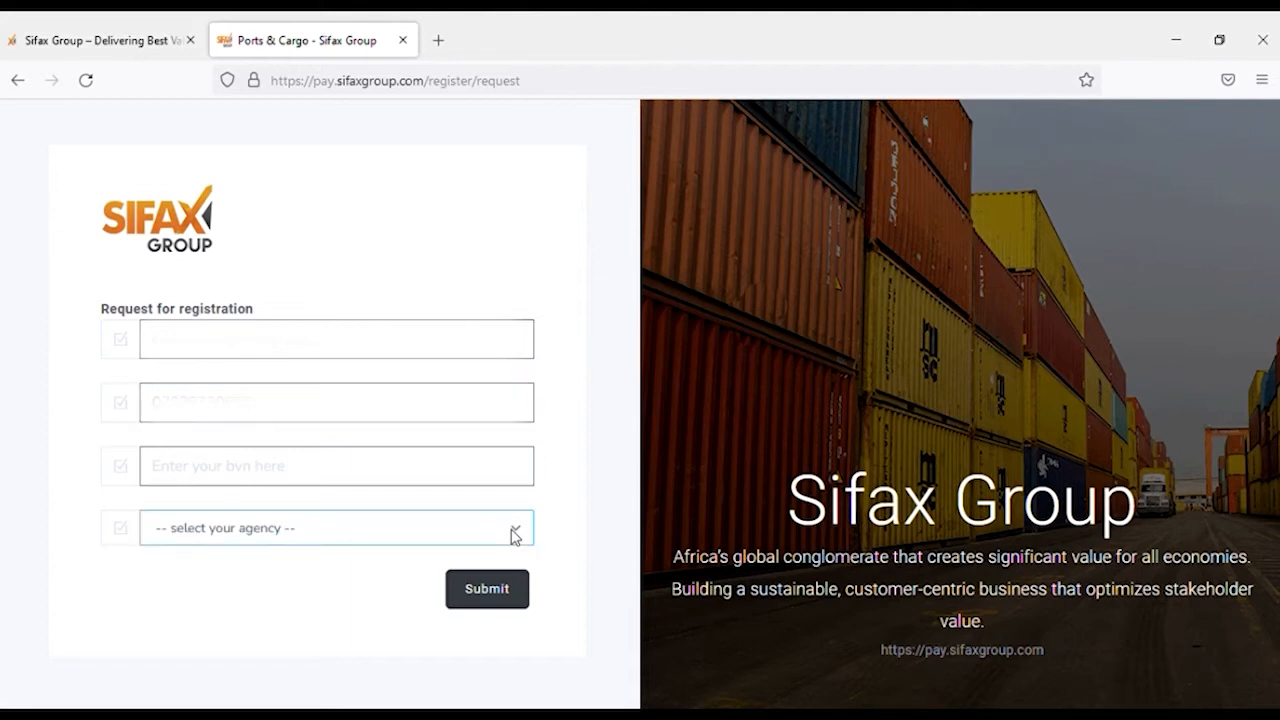
pyautogui.press('Down')
pyautogui.press('Down')
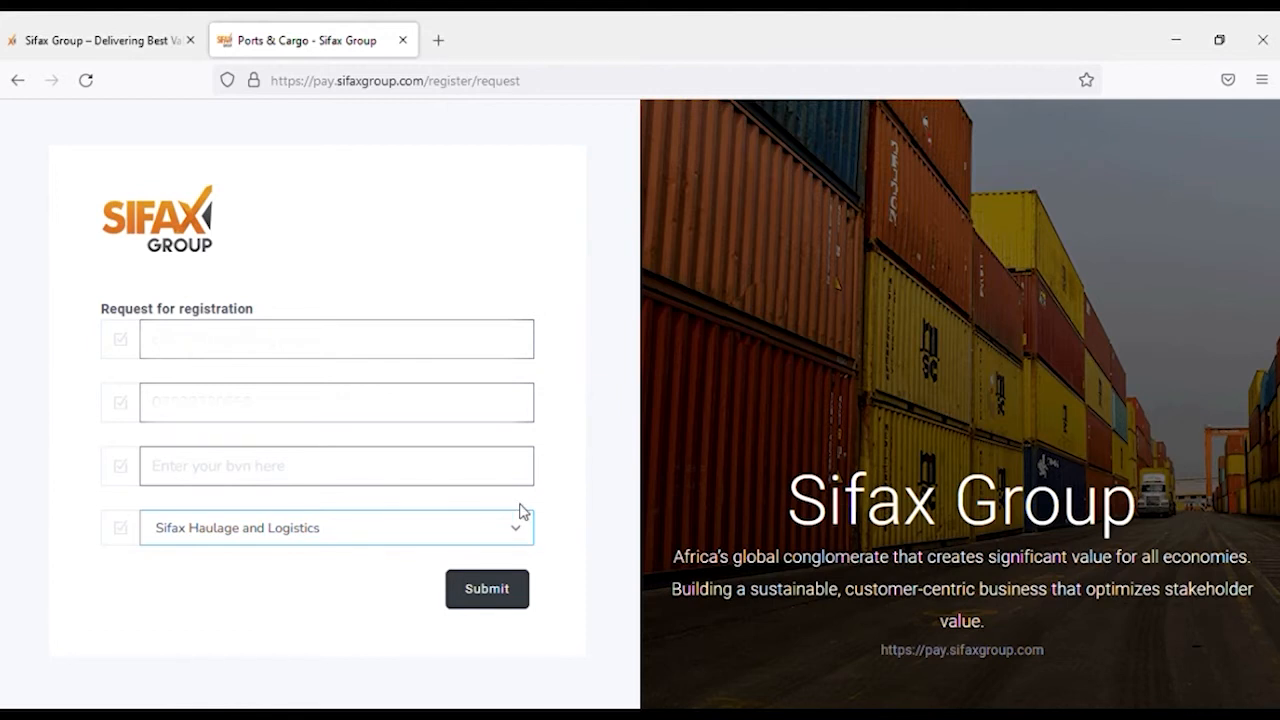
pyautogui.press('Down')
pyautogui.click(487, 600)
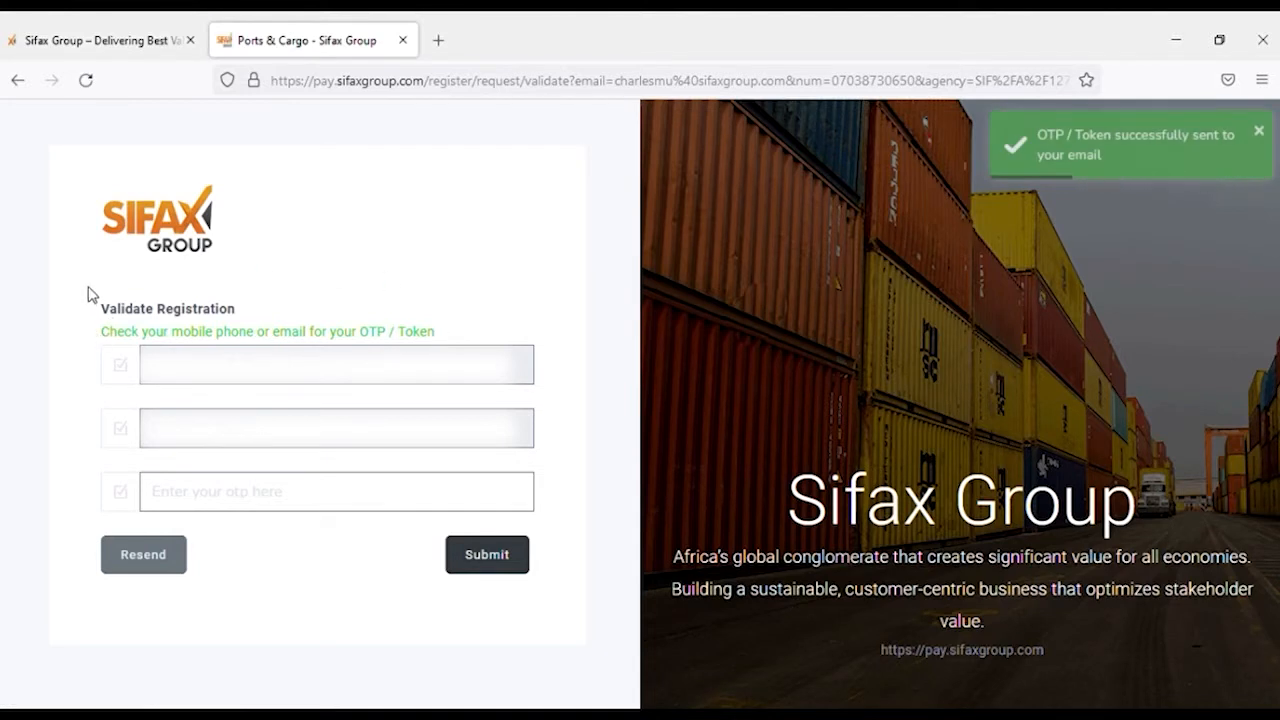
# Step: Validate the registration with the emailed OTP code, then begin entering the unique customer number
pyautogui.click(211, 494)
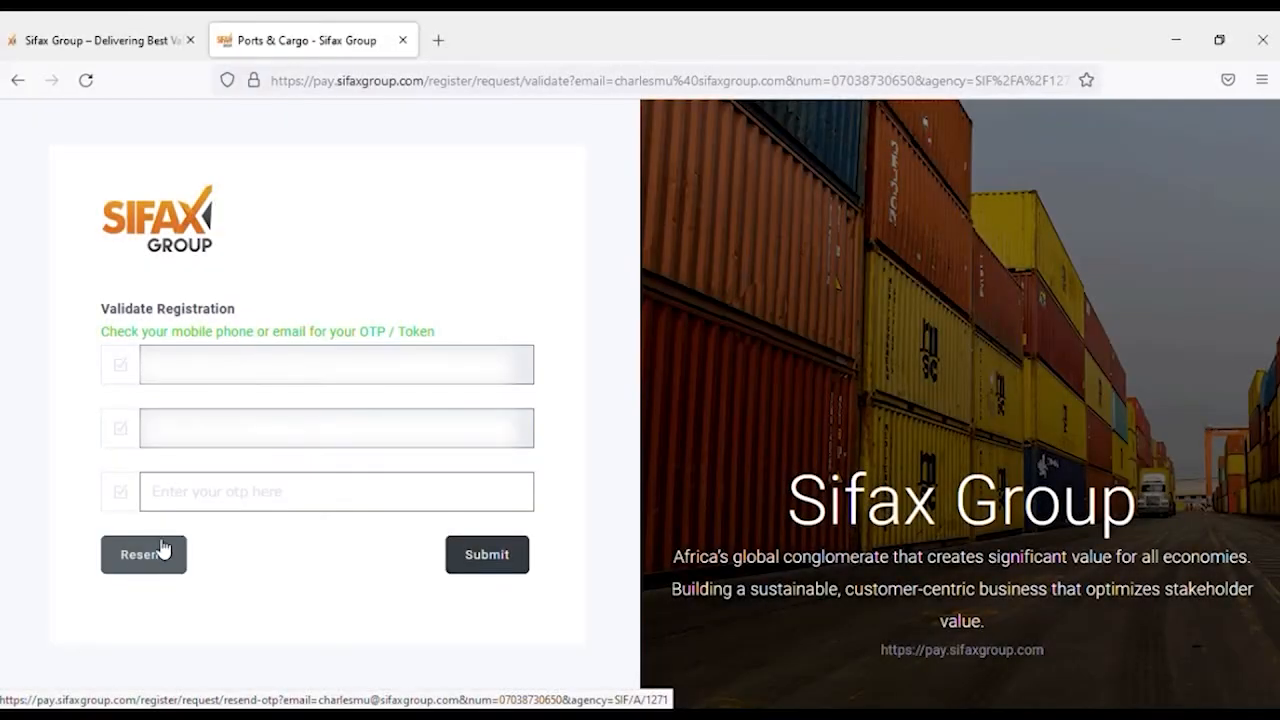
pyautogui.click(194, 503)
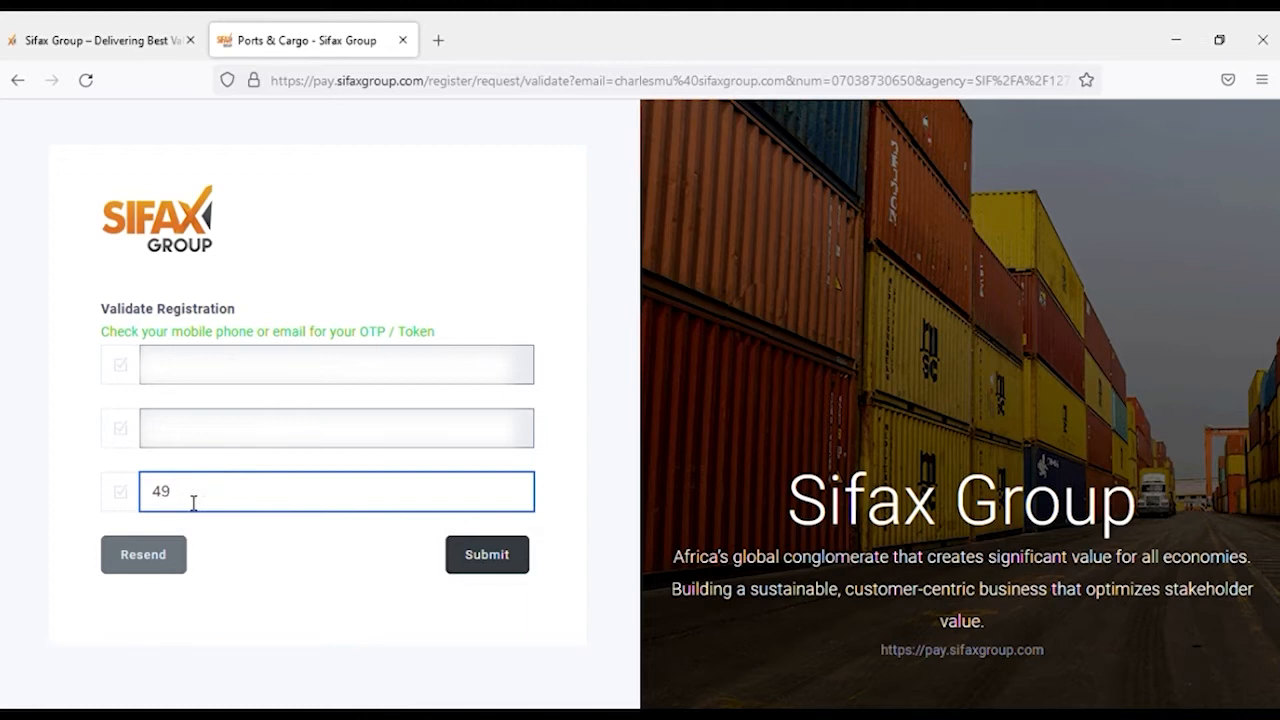
pyautogui.click(504, 566)
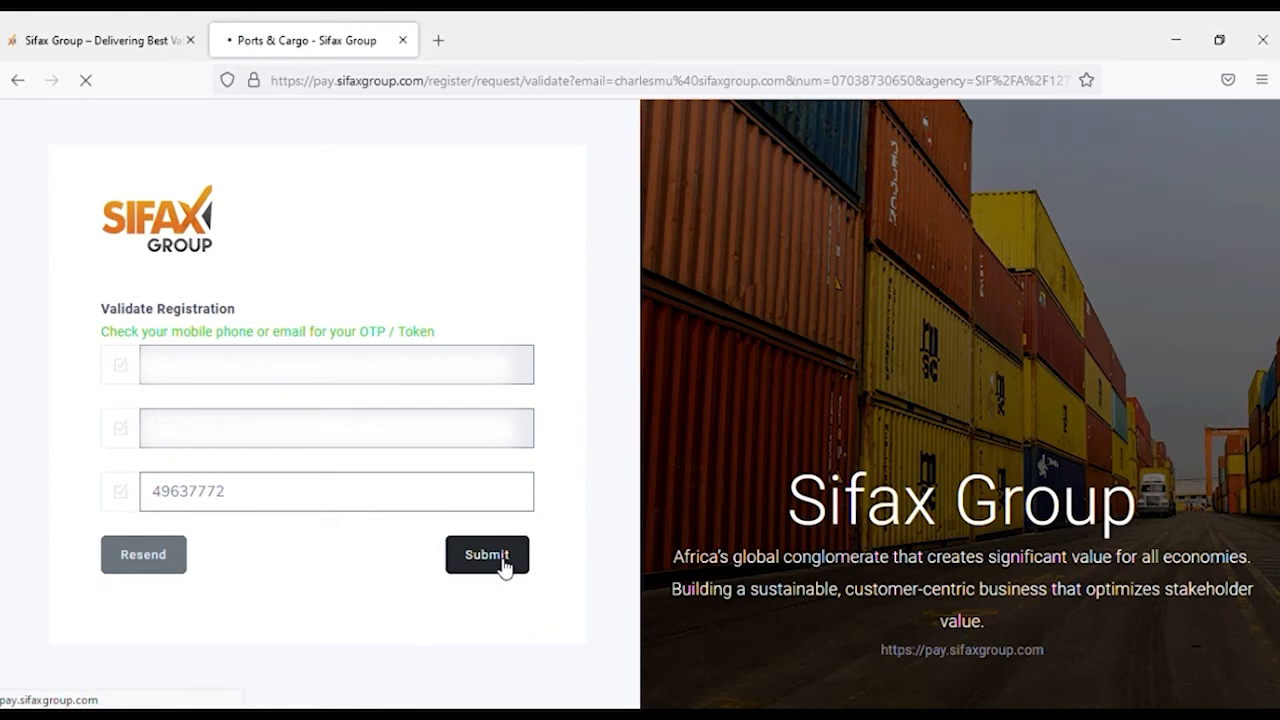
pyautogui.write('SIF/UC')
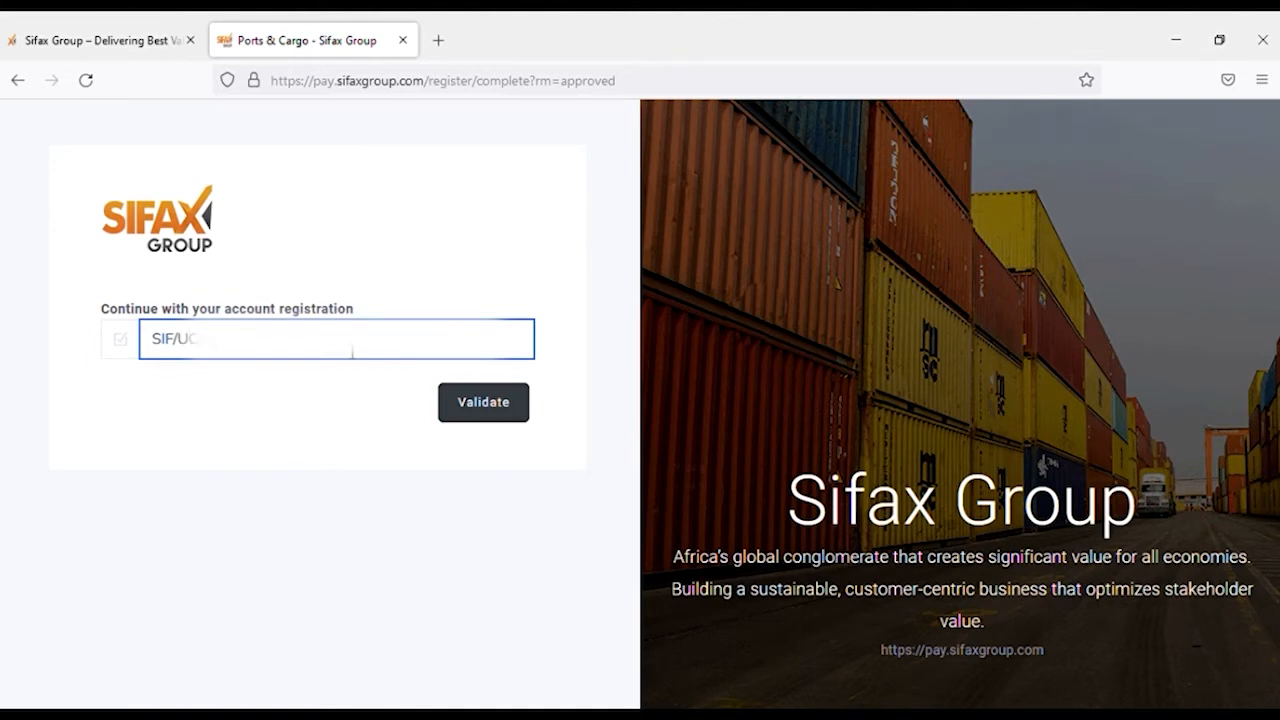
# Step: Validate the customer number to show agent details, then request the password-setting link under SET PASSWORD
pyautogui.click(469, 414)
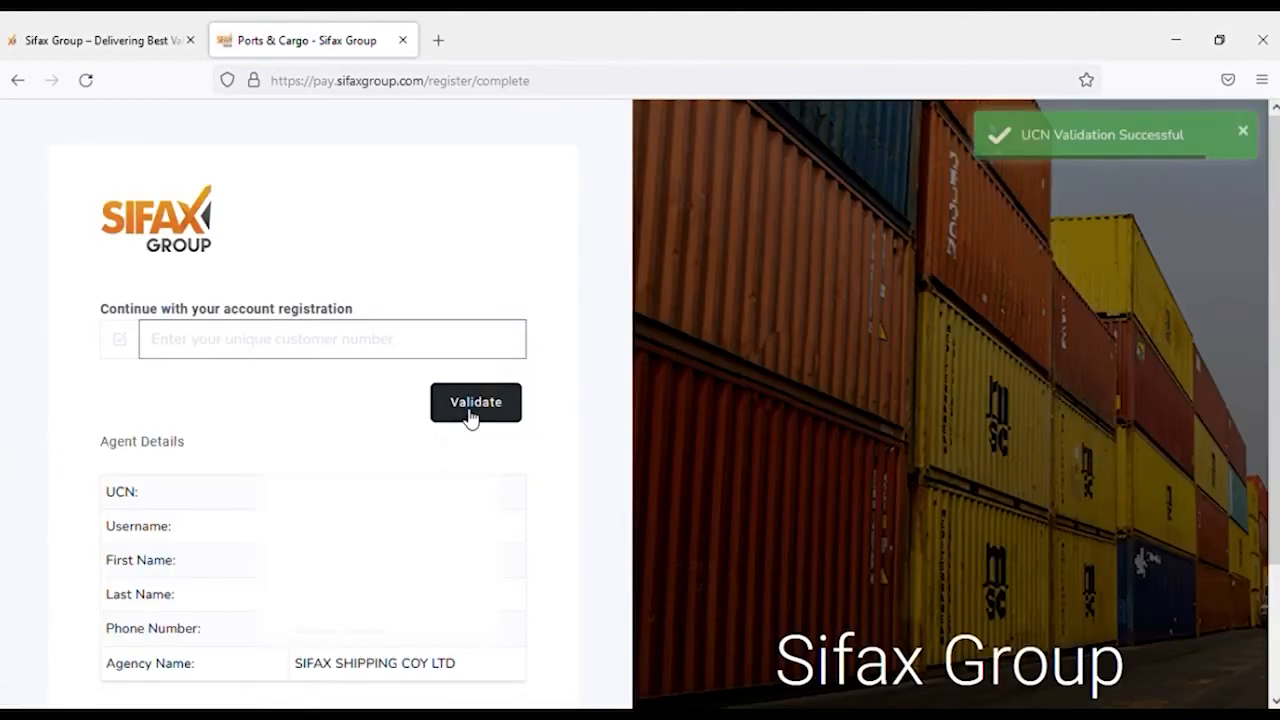
pyautogui.scroll(-2, 313, 414)
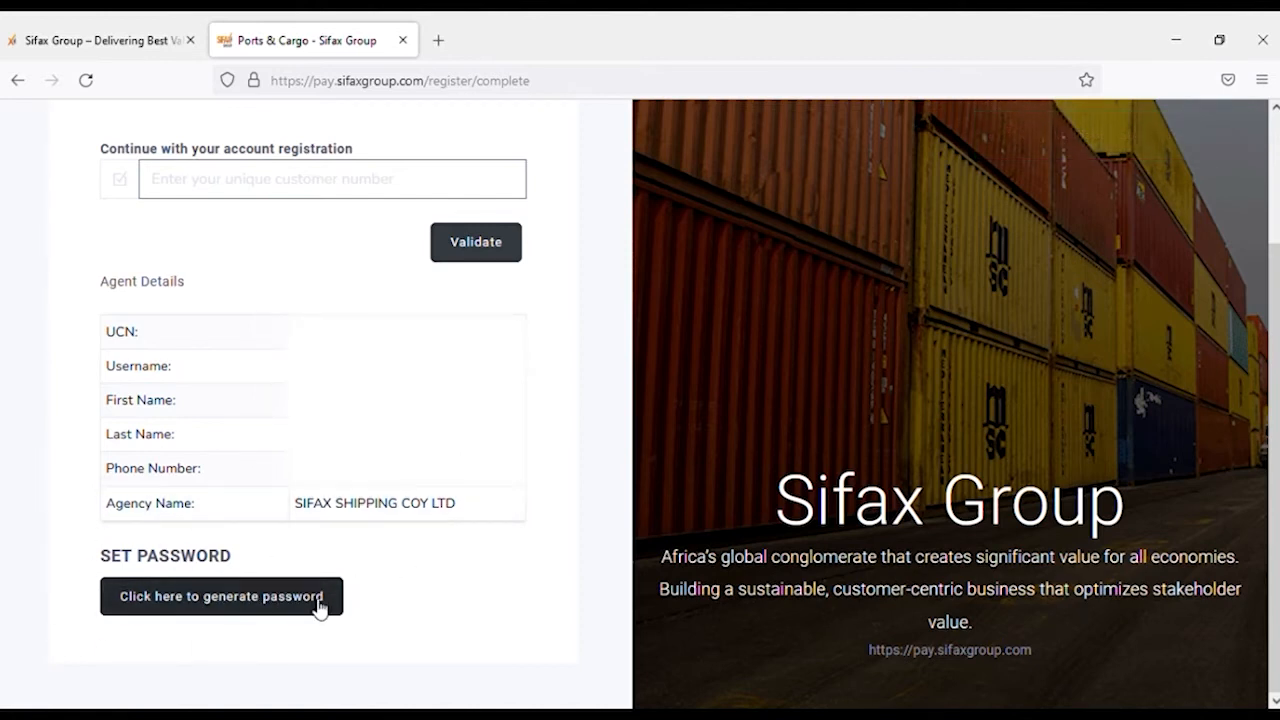
pyautogui.click(216, 604)
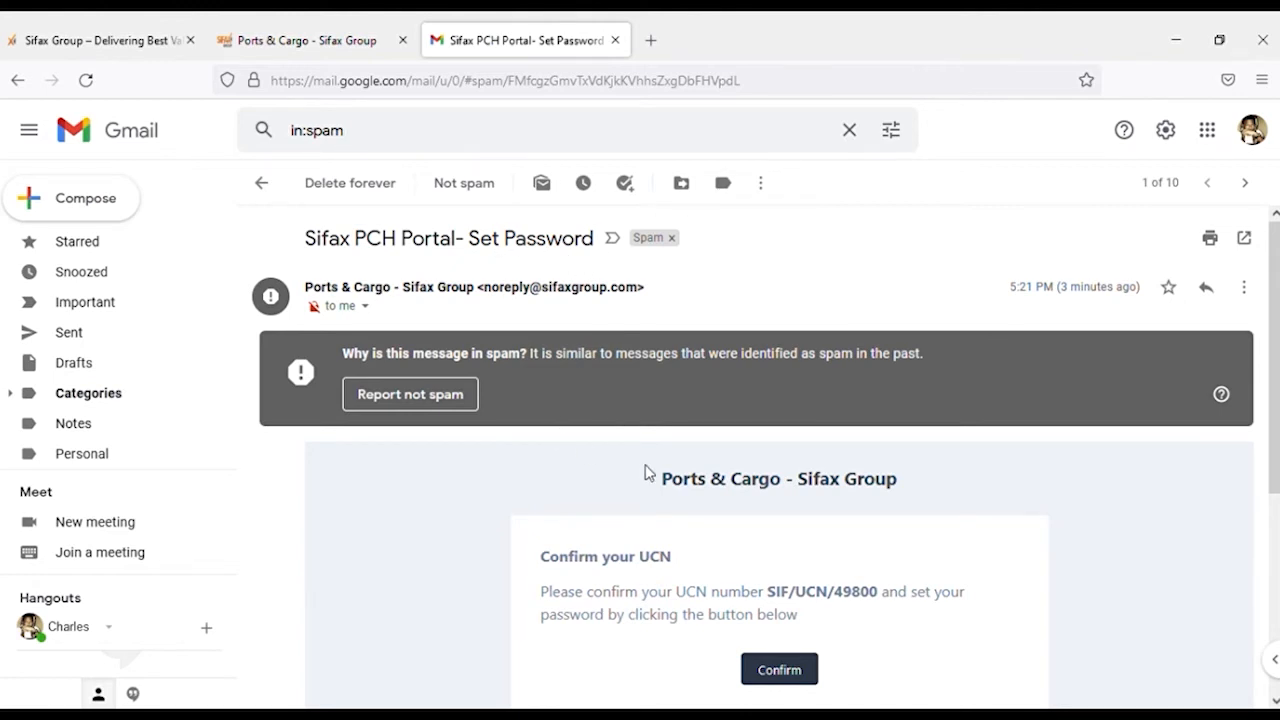
# Step: Follow the Confirm link in the Sifax PCH Portal- Set Password email
pyautogui.scroll(-3, 650, 475)
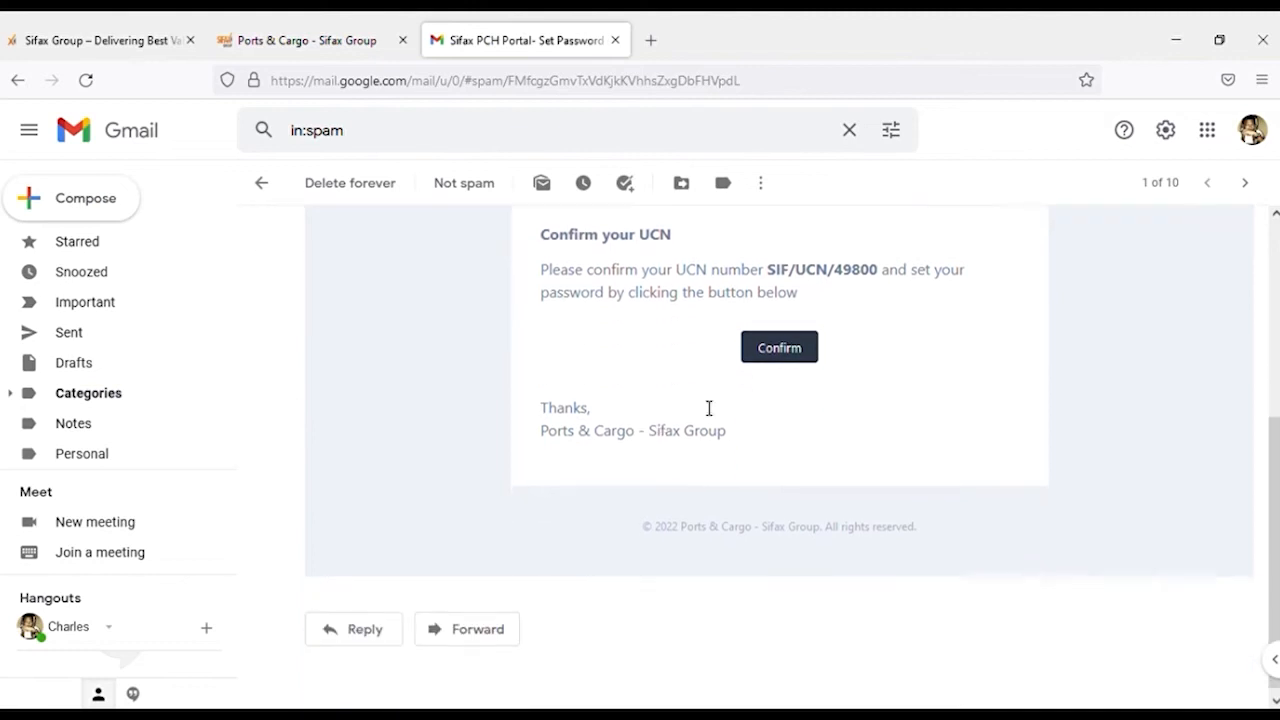
pyautogui.click(772, 352)
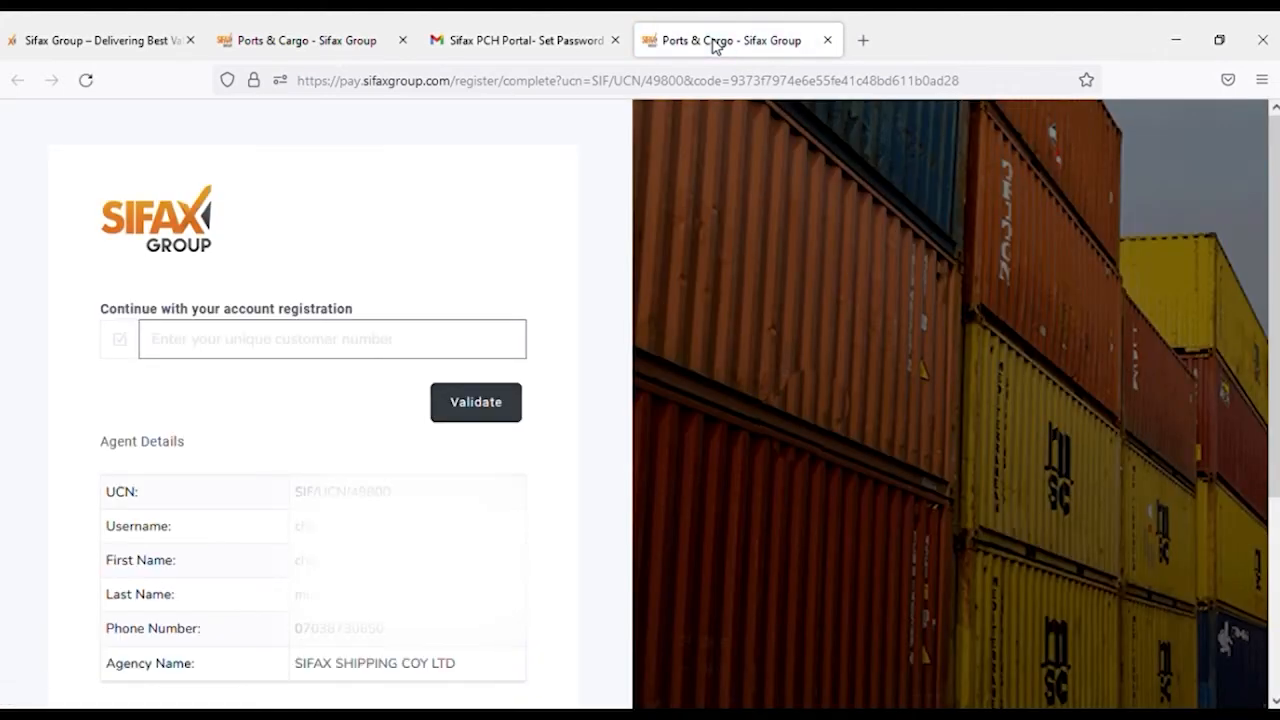
# Step: Enter the new password, fixing a typo, confirm it, and save it with Reset Password
pyautogui.scroll(-3, 380, 366)
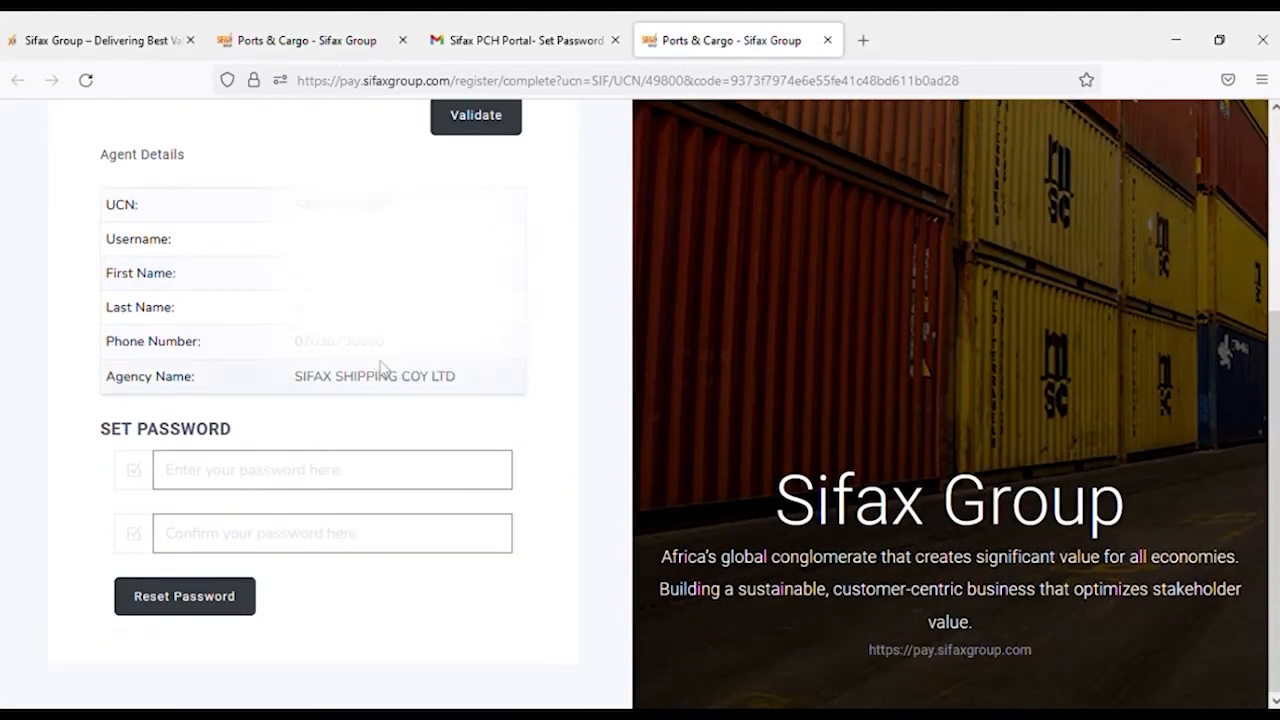
pyautogui.click(260, 473)
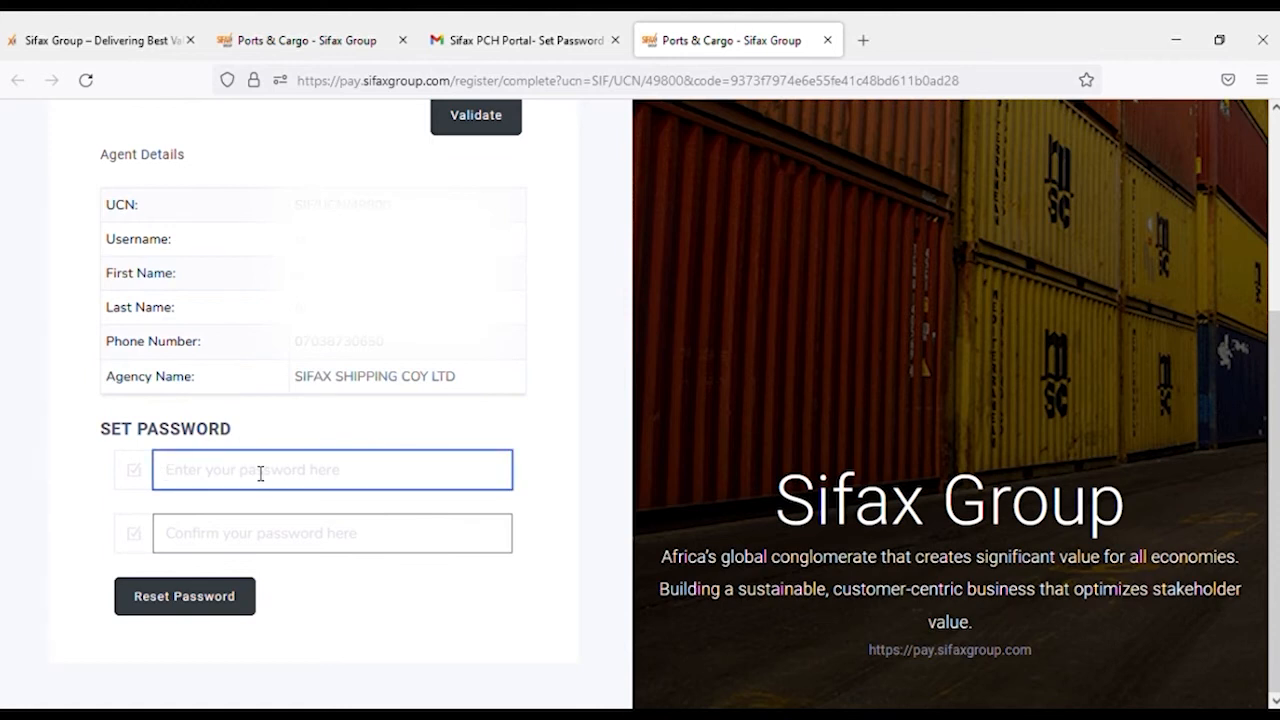
pyautogui.write('***')
pyautogui.press('BackSpace')
pyautogui.press('BackSpace')
pyautogui.press('BackSpace')
pyautogui.write('***********')
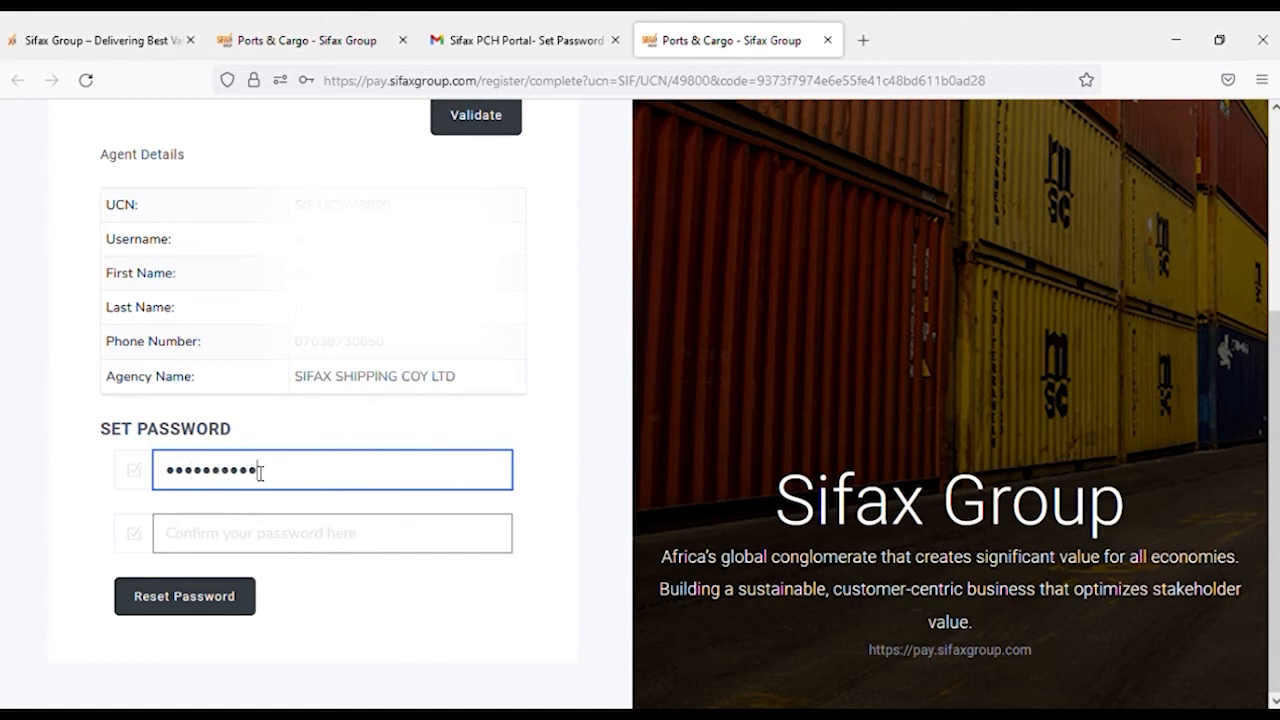
pyautogui.press('Tab')
pyautogui.write('********')
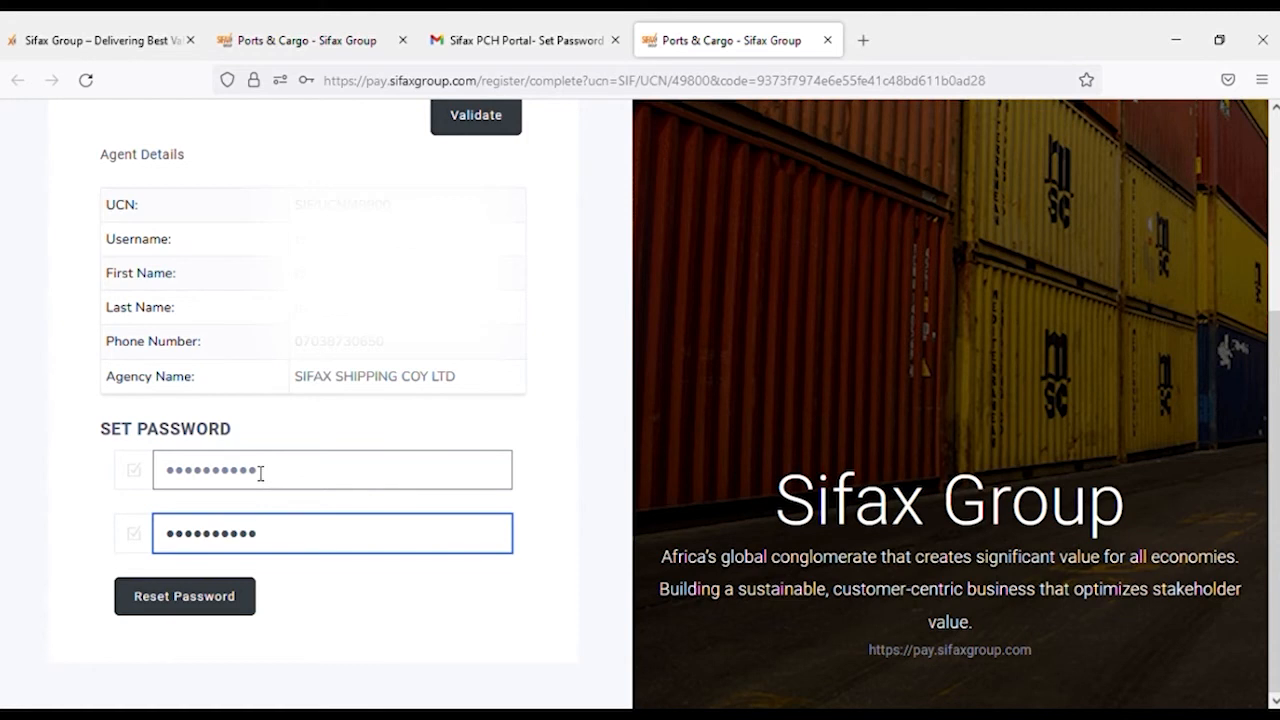
pyautogui.click(165, 609)
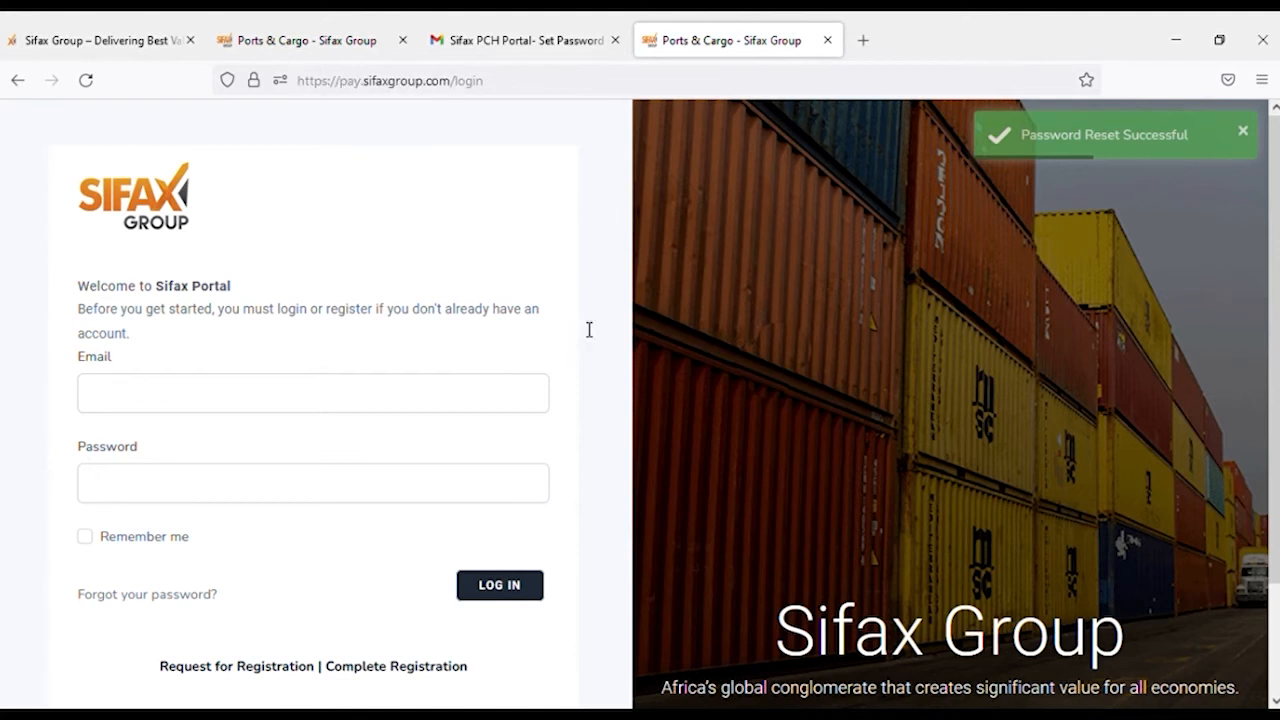
# Step: Enter the account's e-mail address and the new password in the login form
pyautogui.click(223, 405)
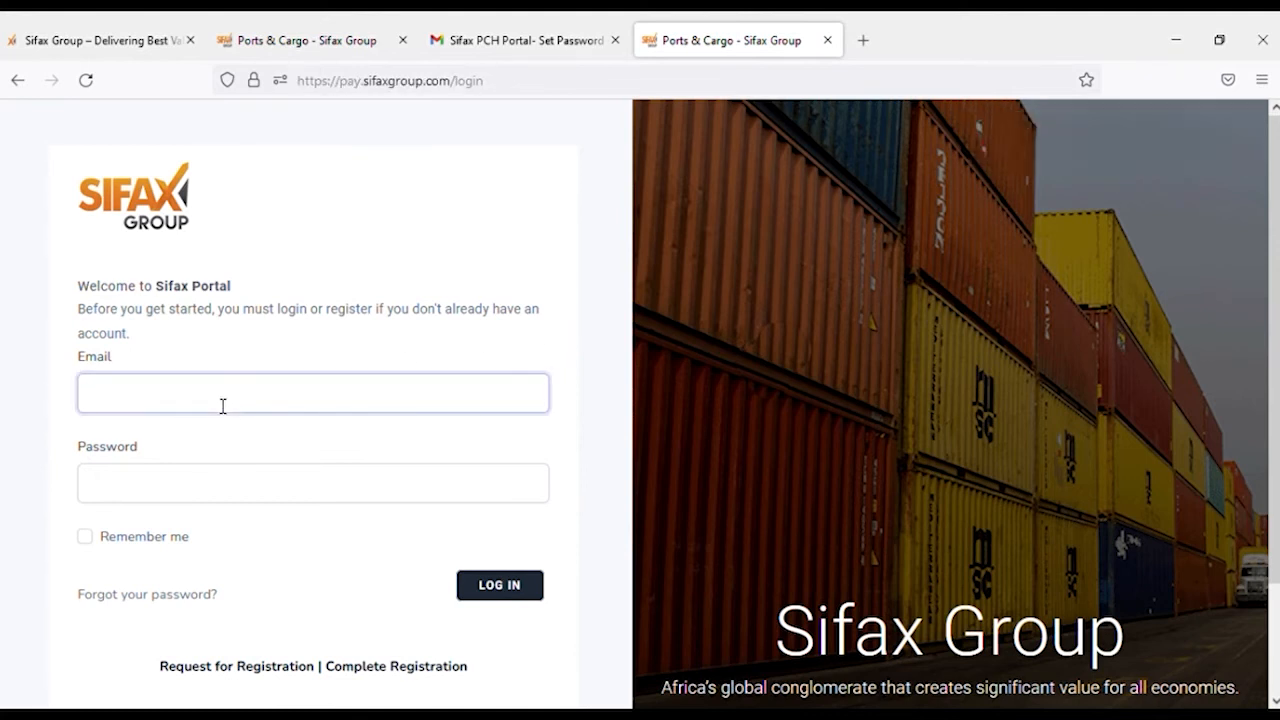
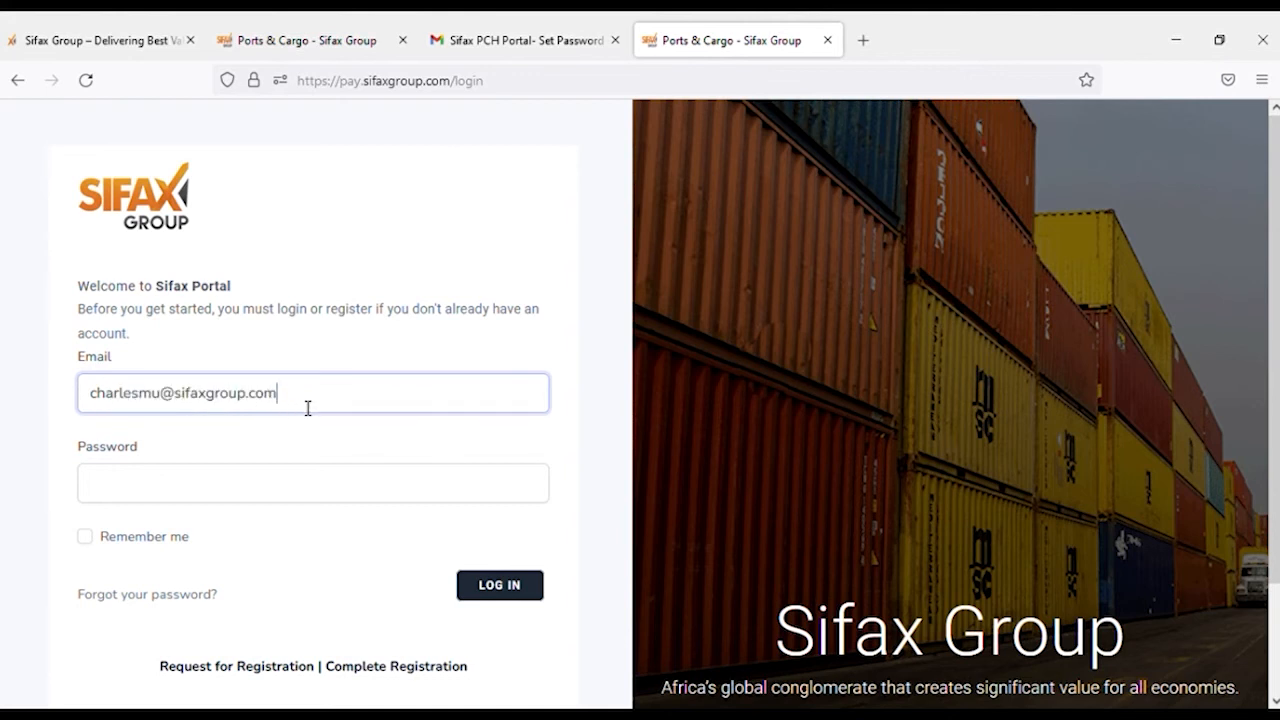
pyautogui.click(187, 491)
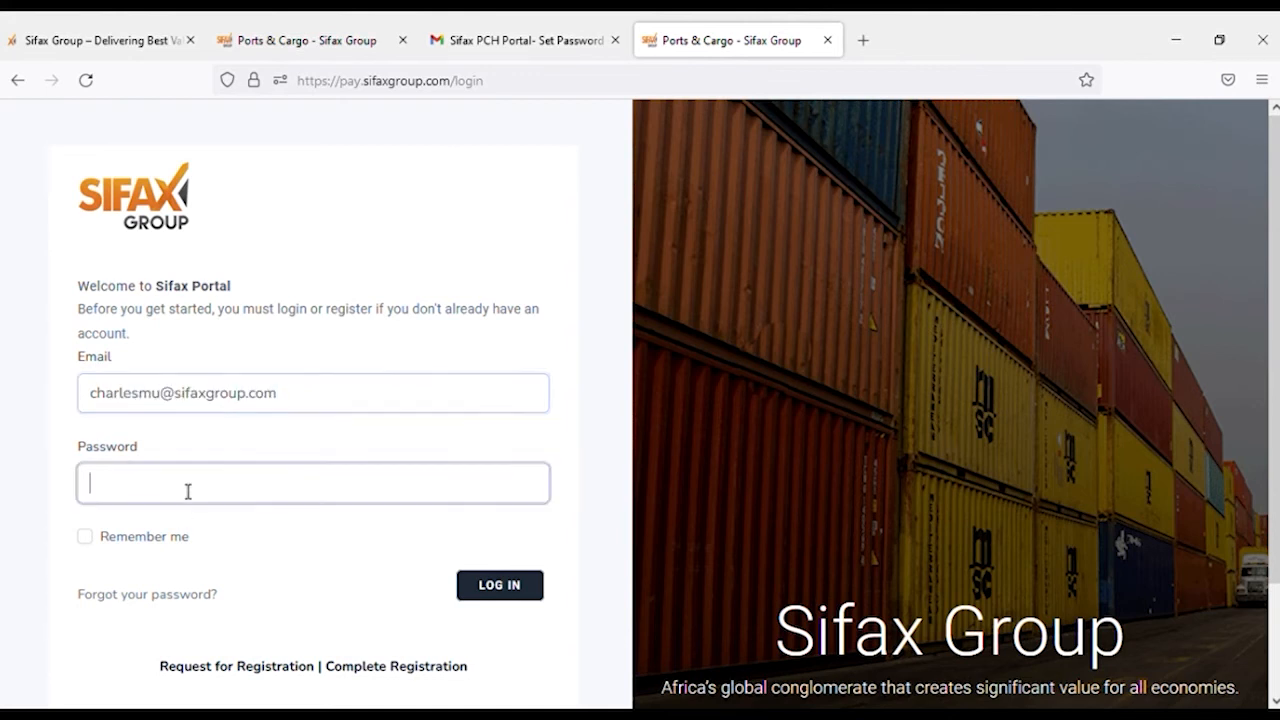
pyautogui.write('•')
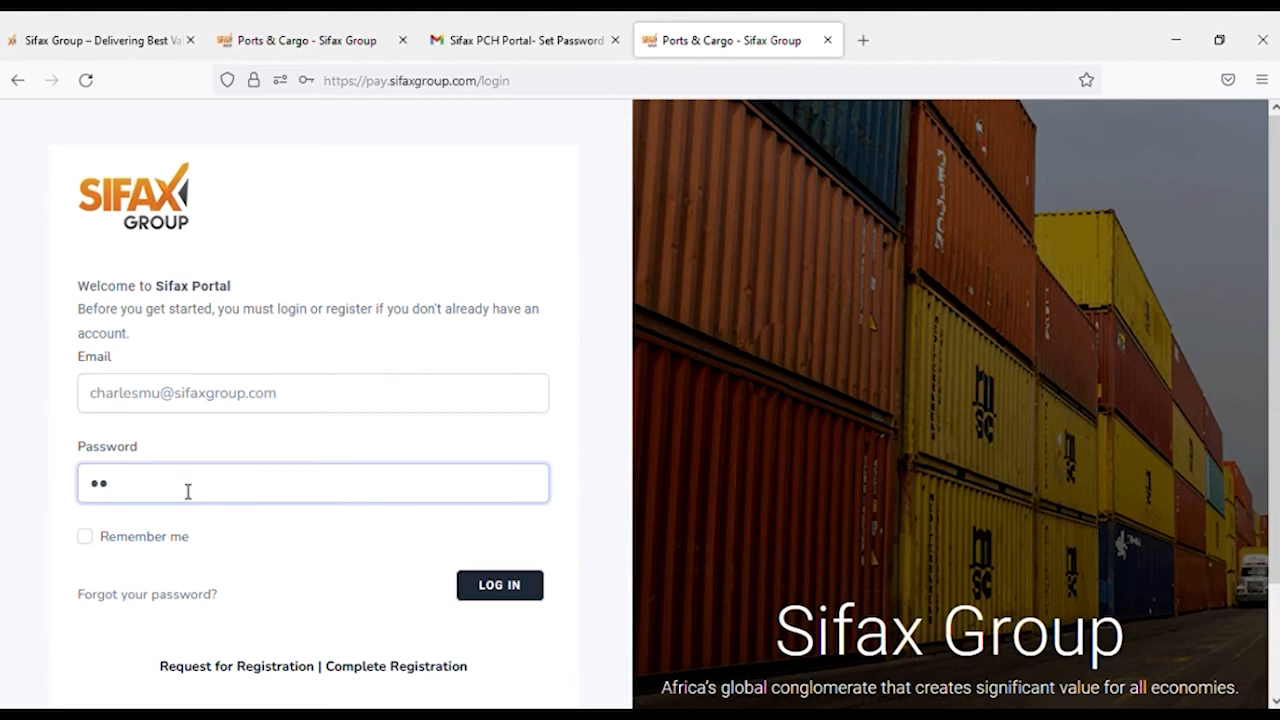
pyautogui.write('••••••••')
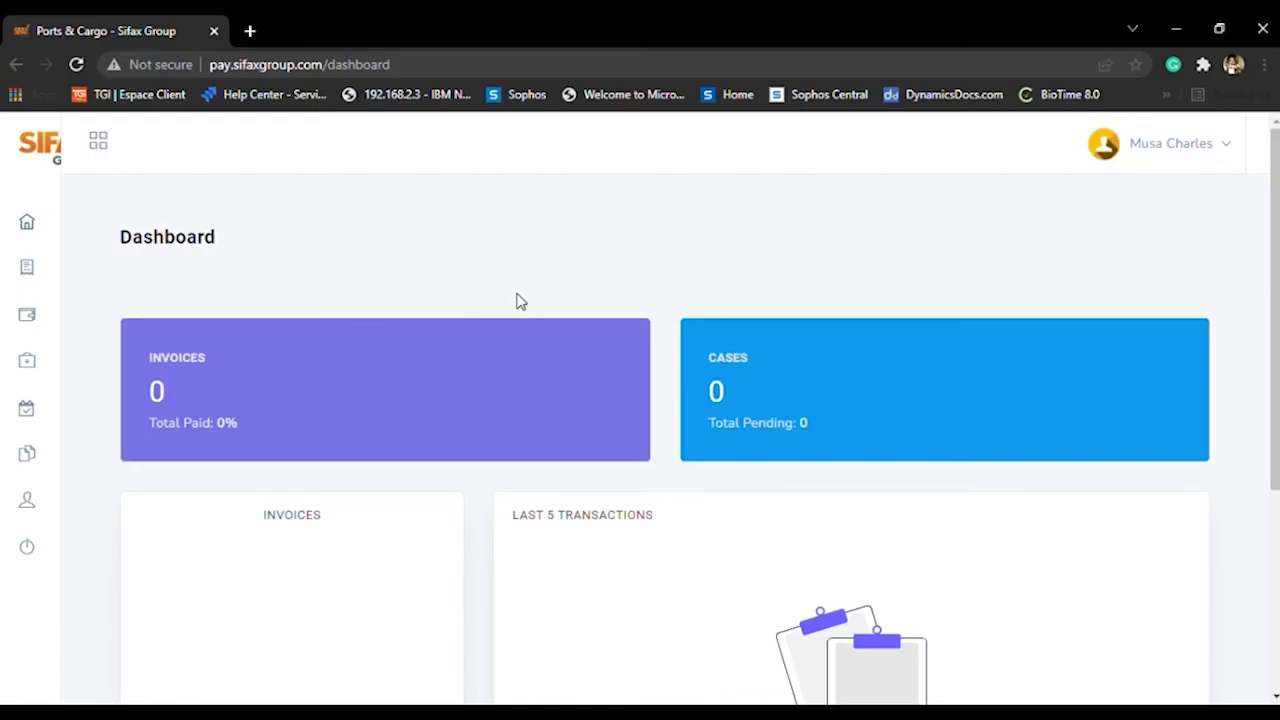
# Step: Open the Invoices list from the sidebar and start a New Invoice
pyautogui.moveTo(94, 249)
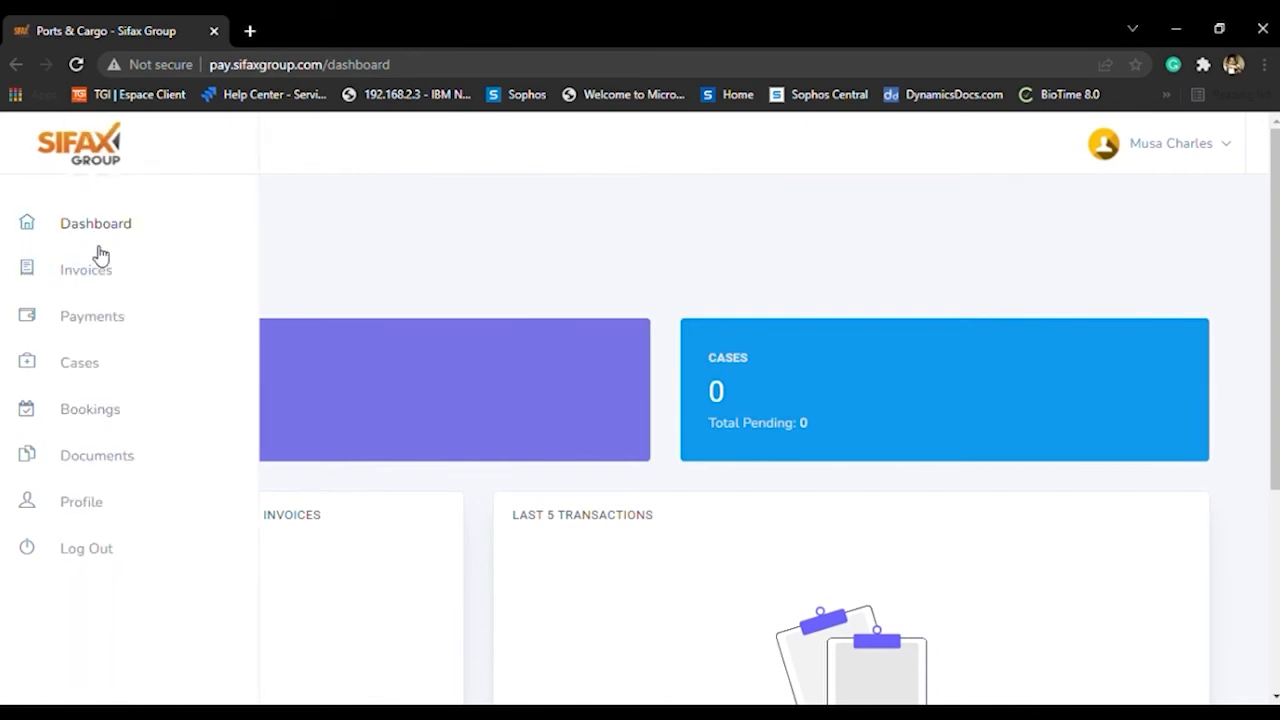
pyautogui.click(85, 274)
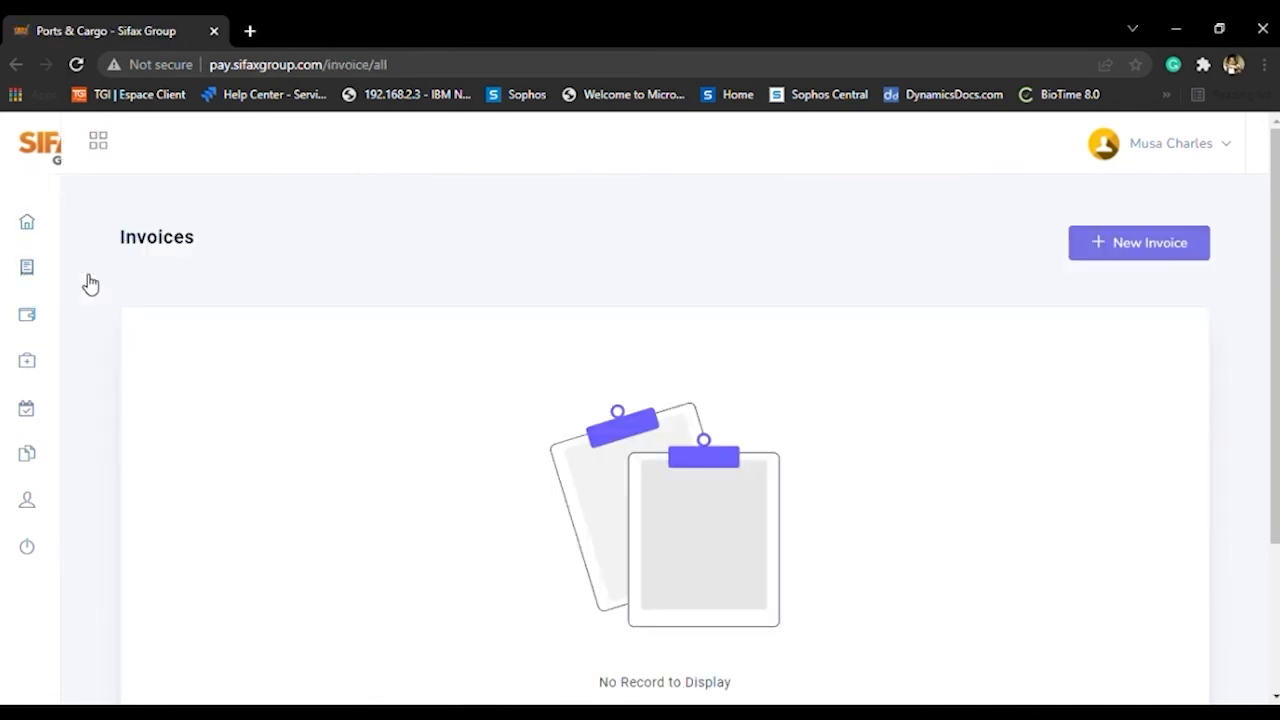
pyautogui.click(1107, 245)
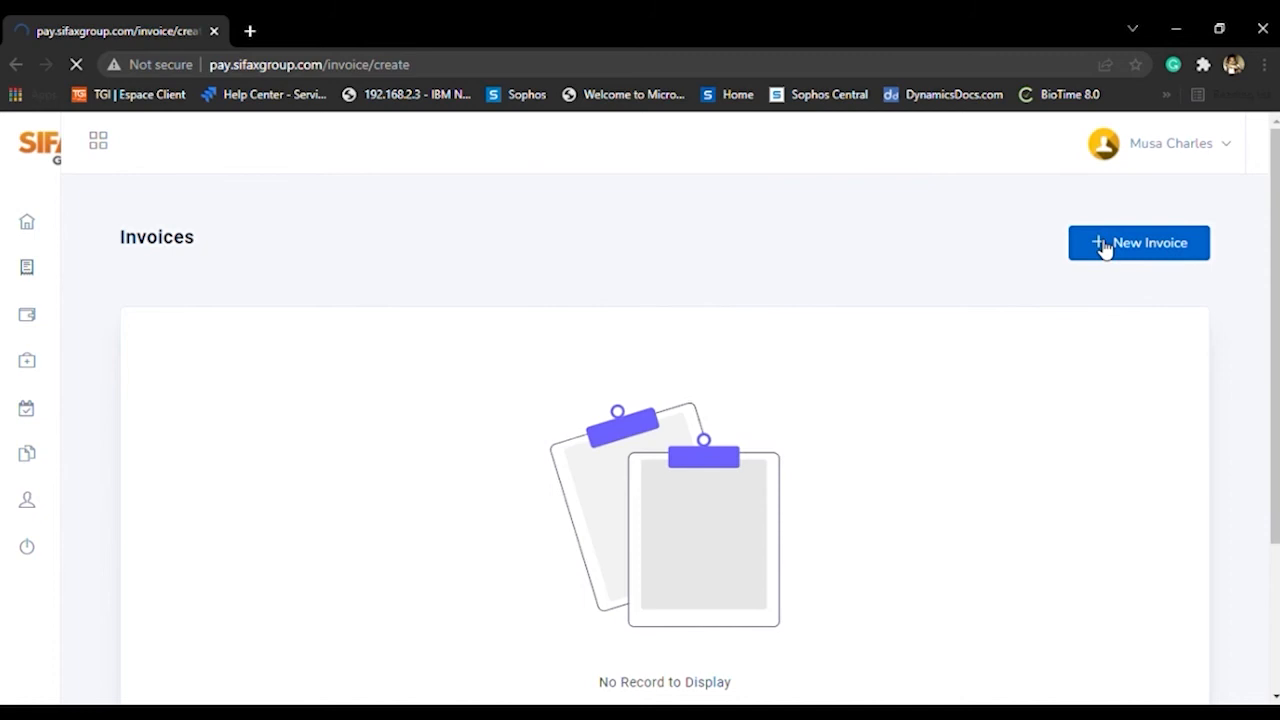
# Step: Enter bill of lading ebilltest1 and validate it
pyautogui.click(449, 443)
pyautogui.write('et')
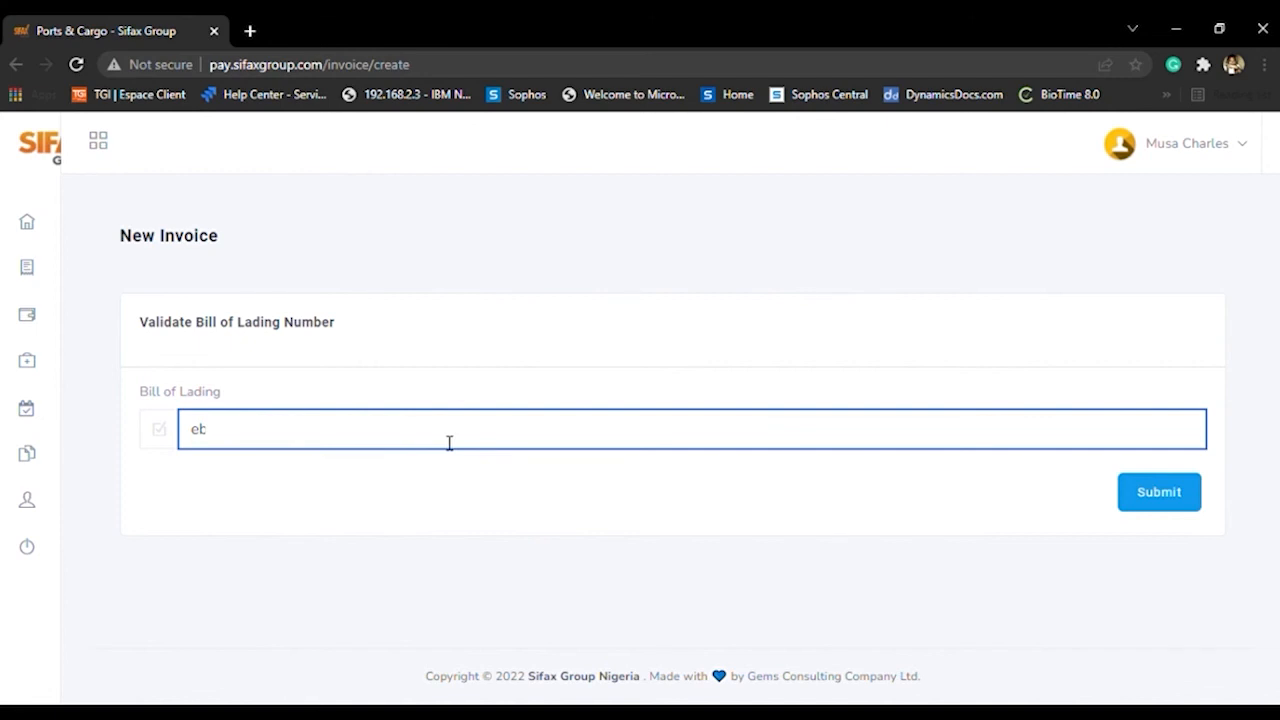
pyautogui.click(1160, 494)
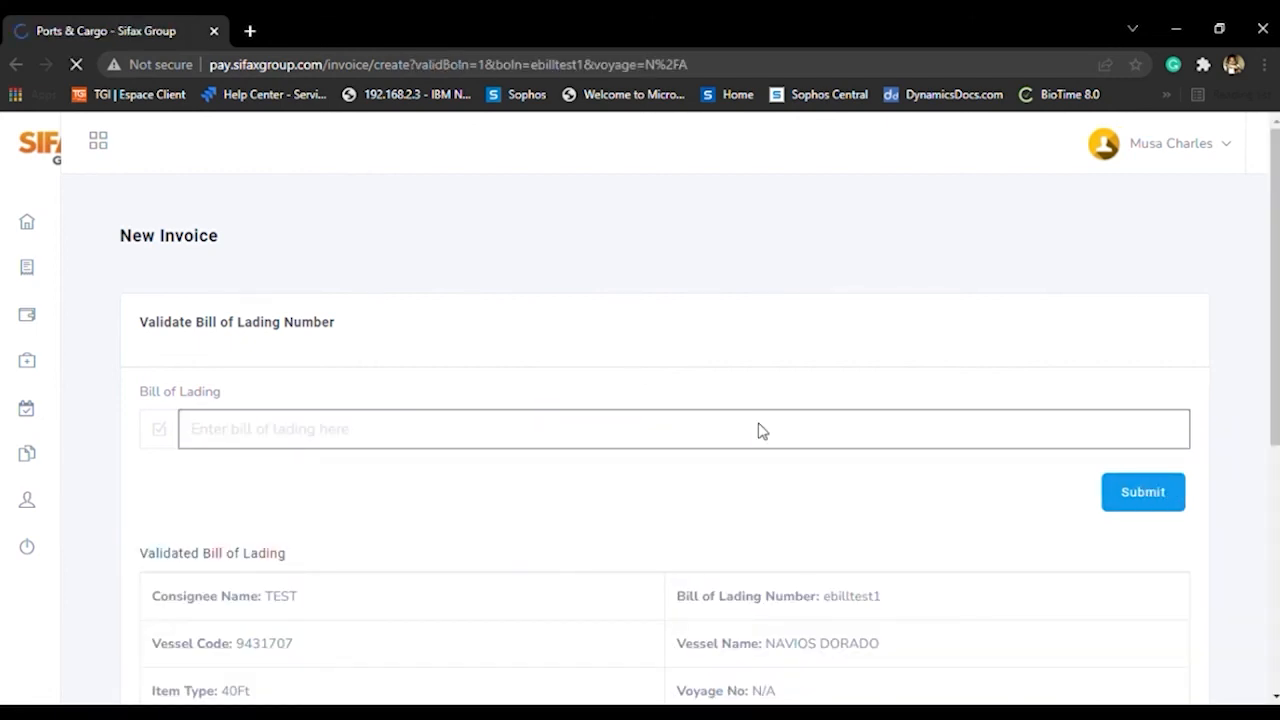
# Step: Set rating date 21-Mar-2022, choose NIBSS as payment method, and view the charges
pyautogui.moveTo(1274, 336); pyautogui.dragTo(1260, 569)
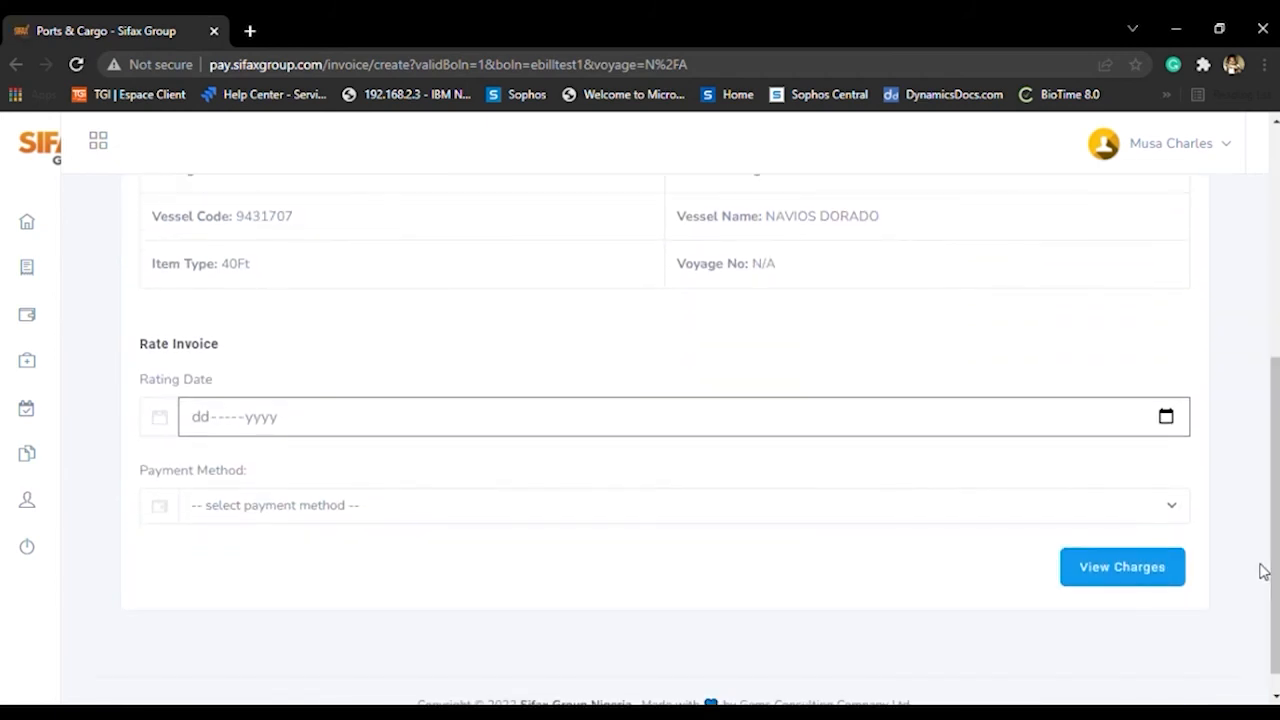
pyautogui.click(290, 420)
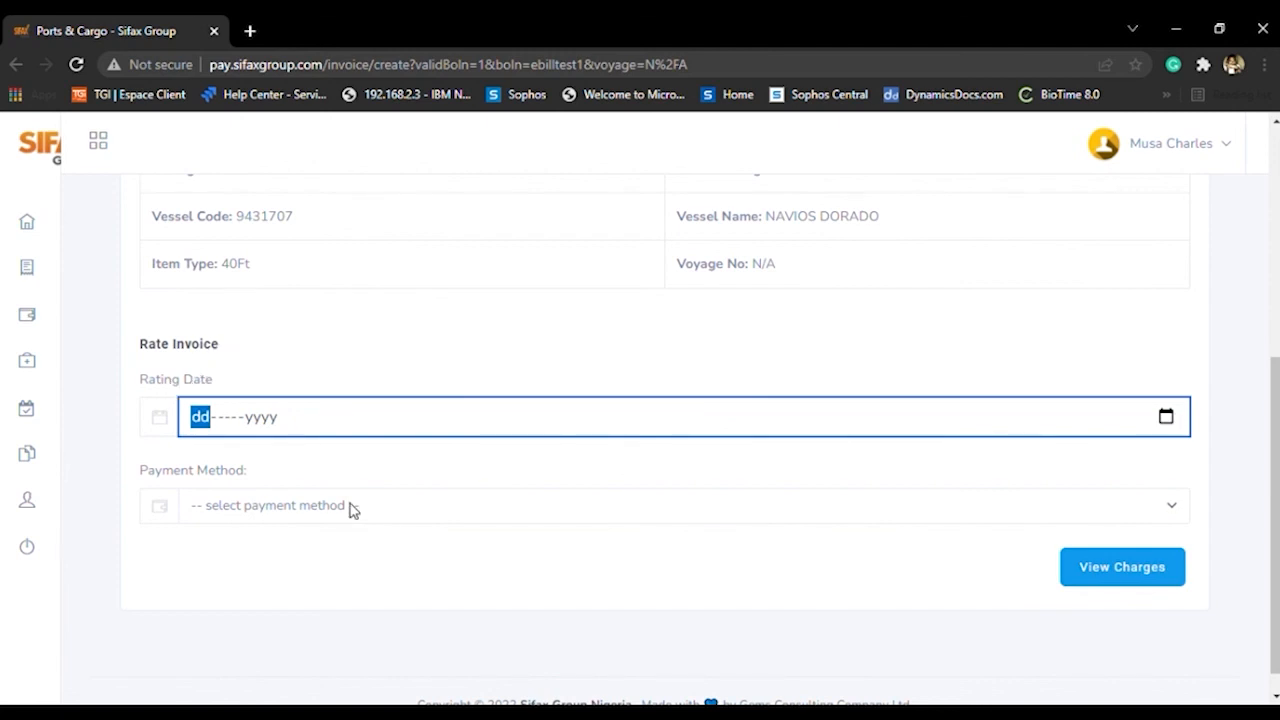
pyautogui.write('21032022')
pyautogui.press('Tab')
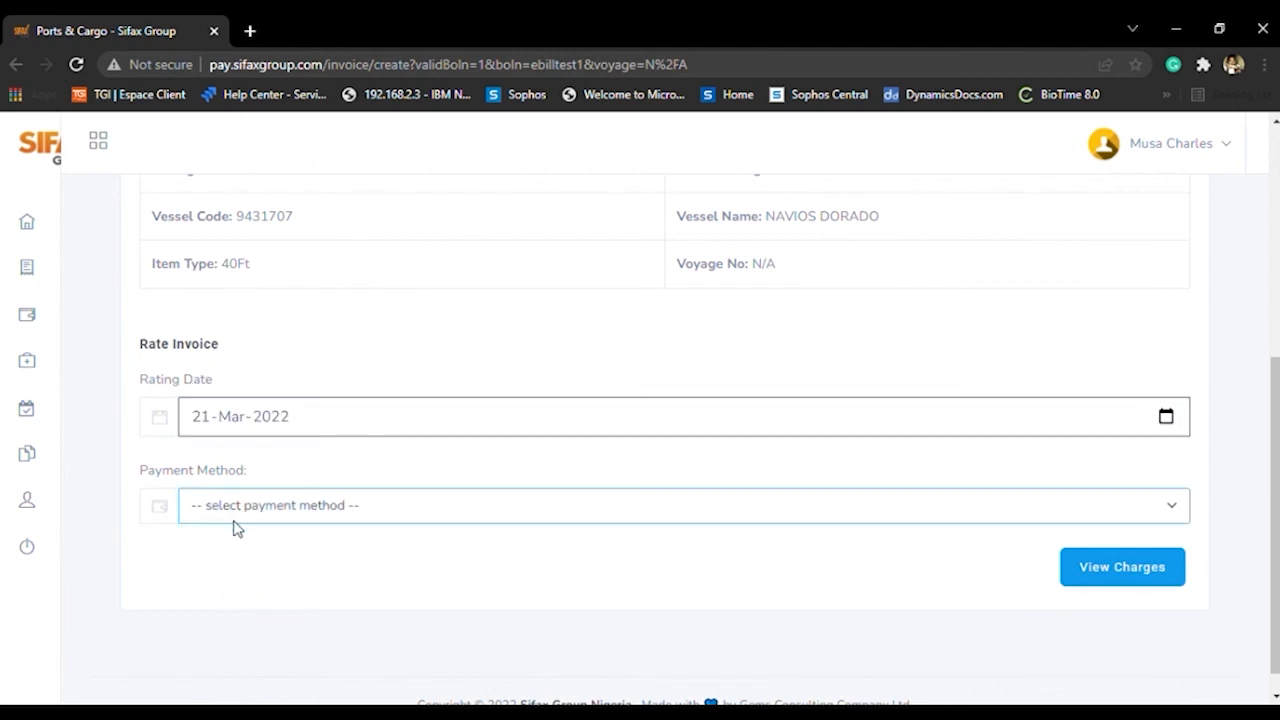
pyautogui.press('Down')
pyautogui.click(1092, 572)
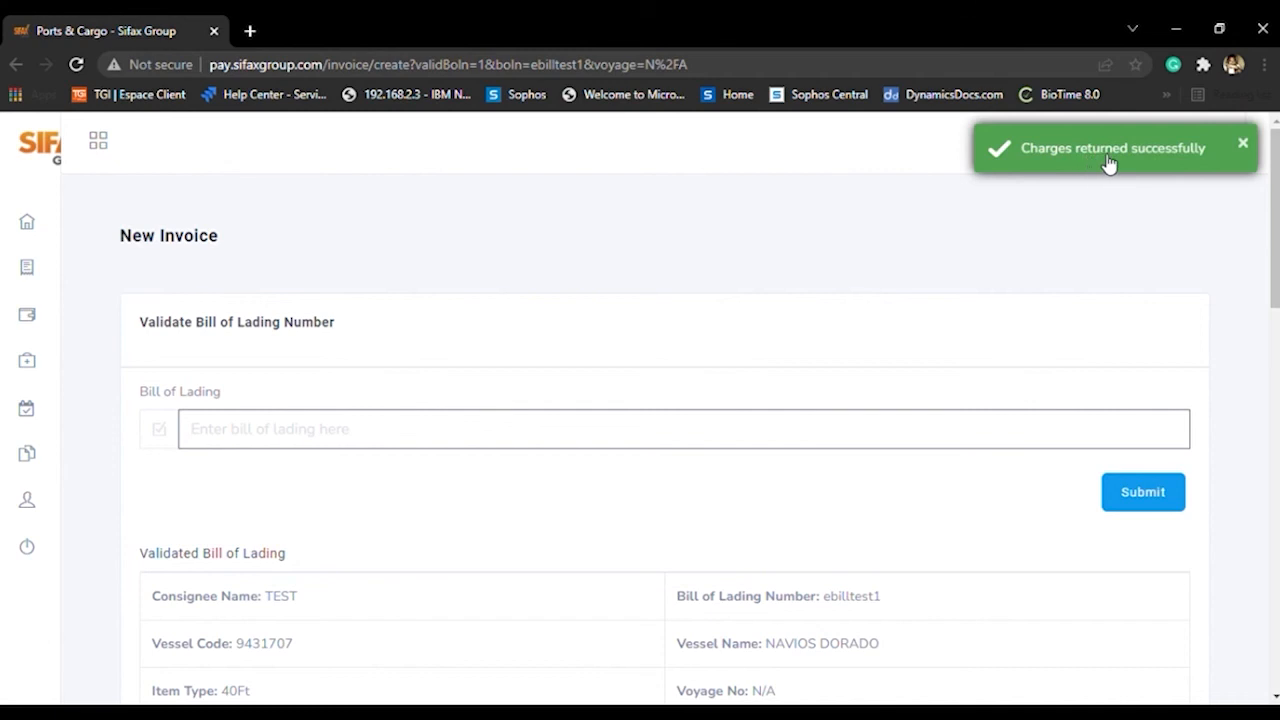
# Step: Scroll through the charge lines to the N 1,076,848.97 total payable and the Generate Invoice button
pyautogui.scroll(-6, 594, 486)
pyautogui.scroll(-3, 594, 486)
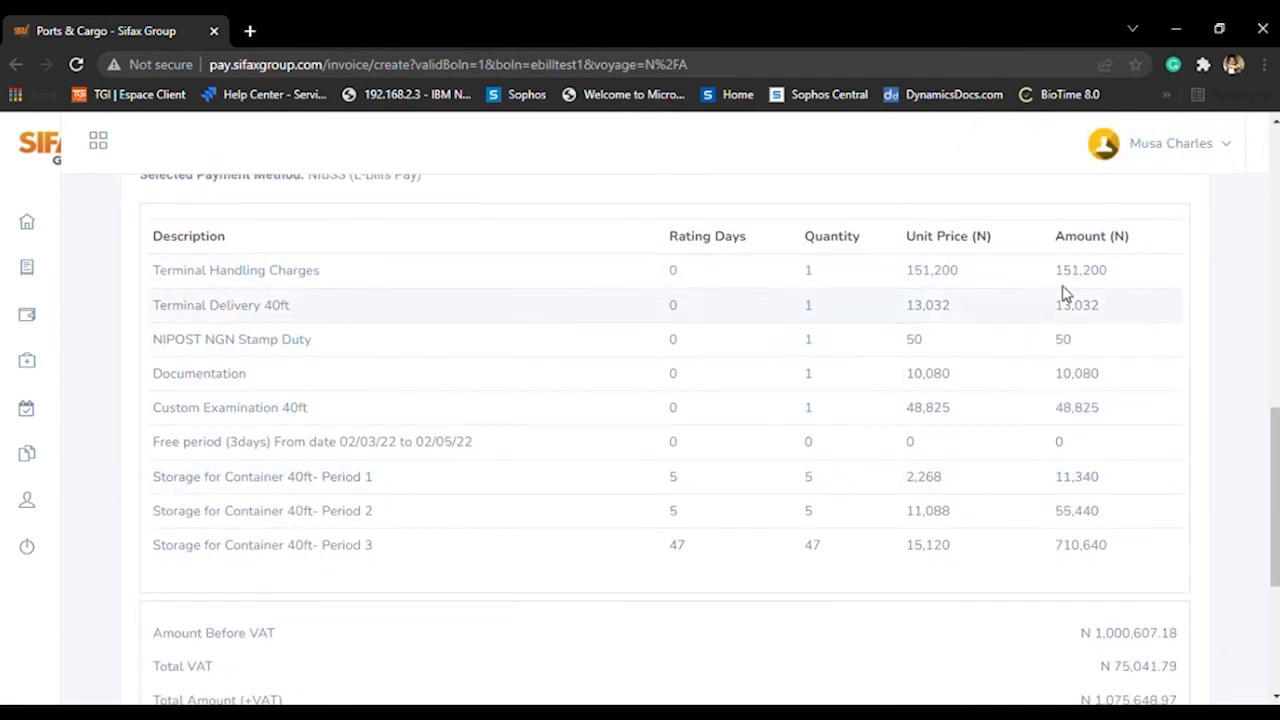
pyautogui.scroll(-1, 900, 480)
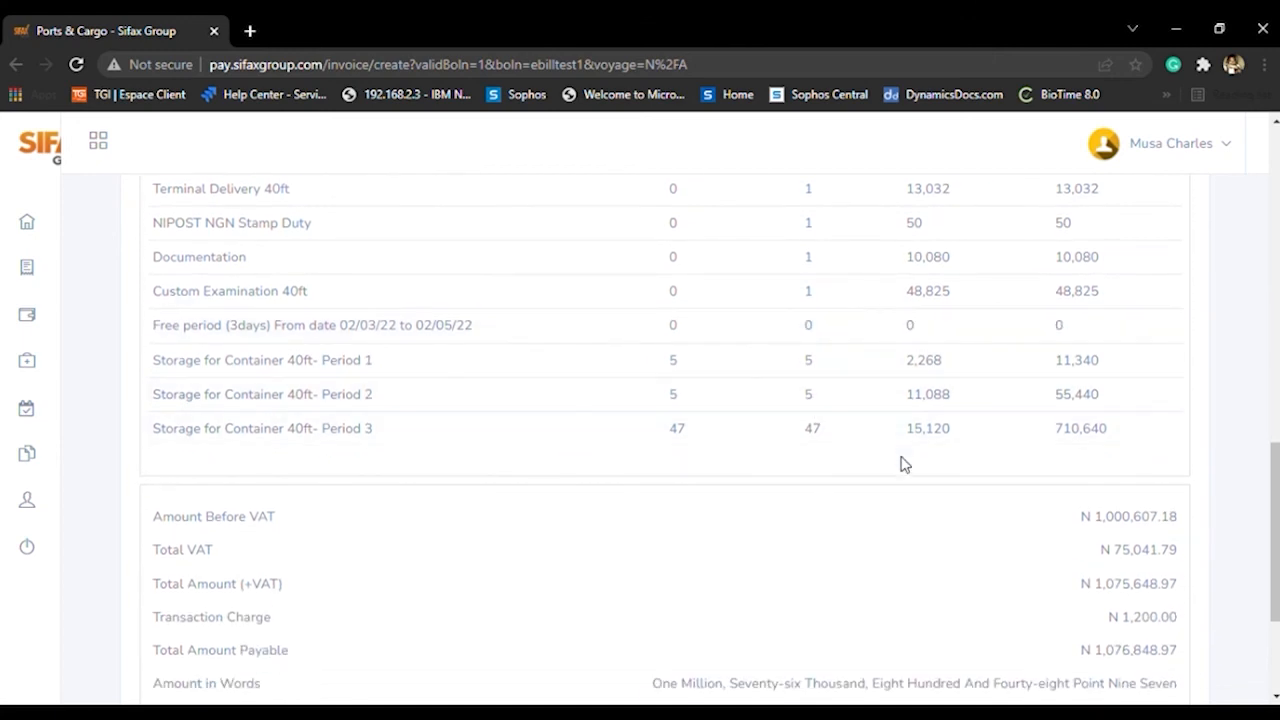
pyautogui.scroll(-1, 900, 458)
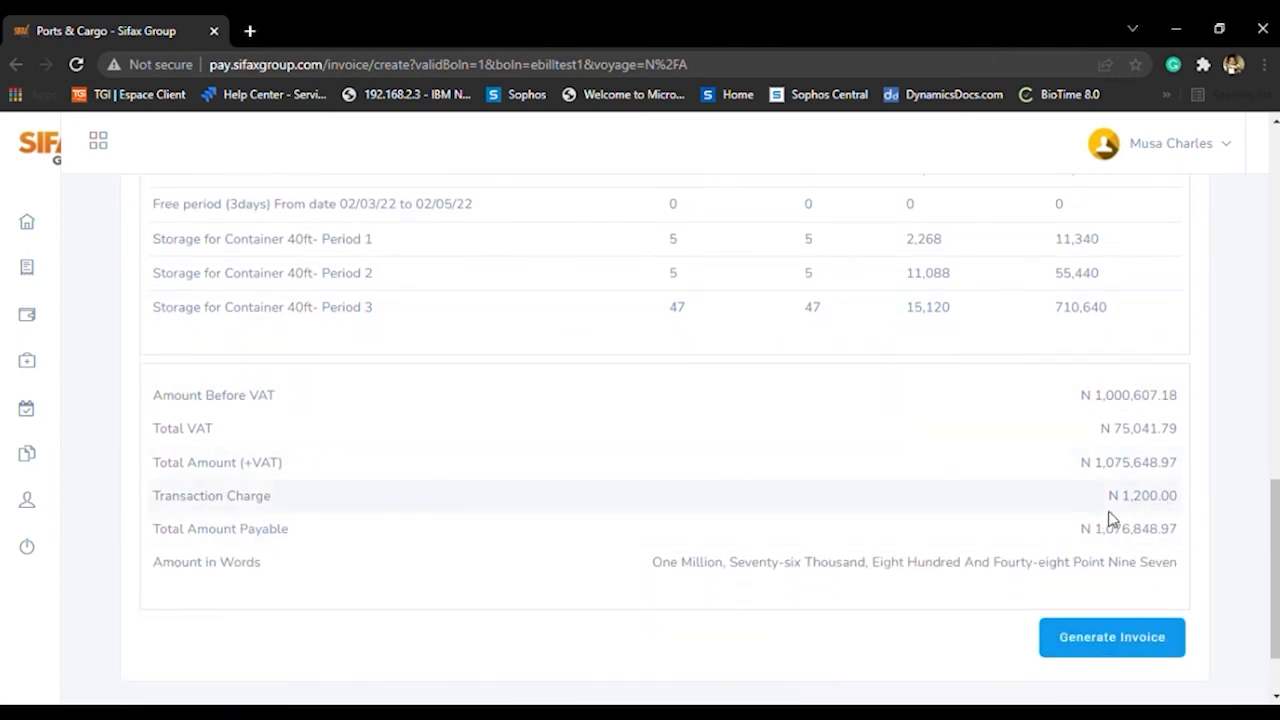
pyautogui.scroll(-1, 886, 509)
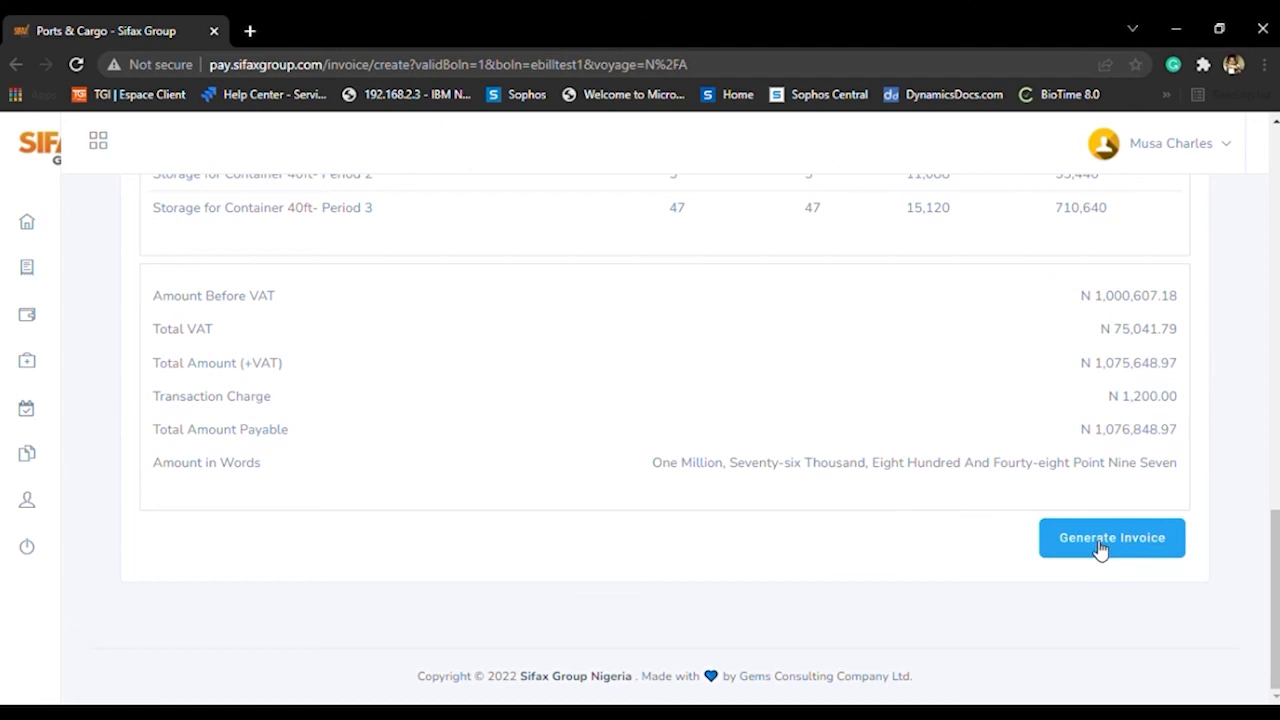